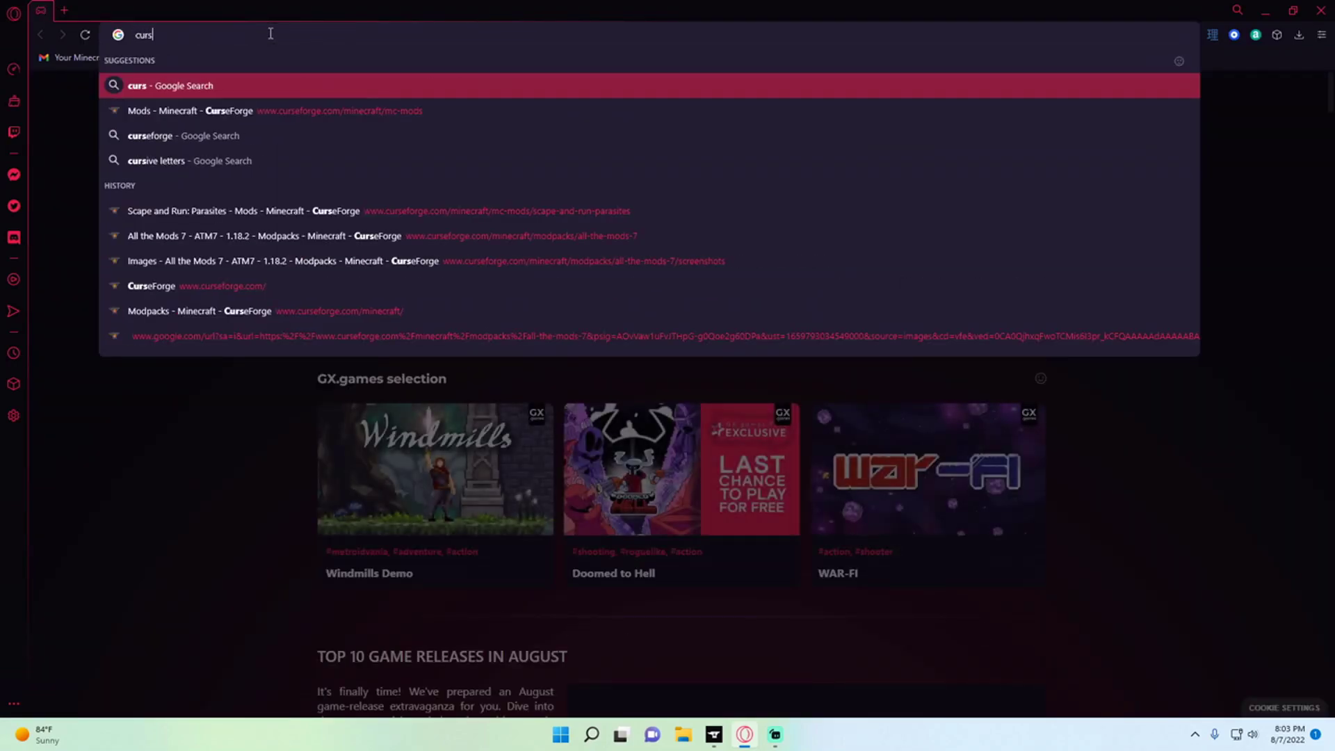
Open the CurseForge website and go to its Minecraft modpacks listing.
text(eforge)
key(Return)
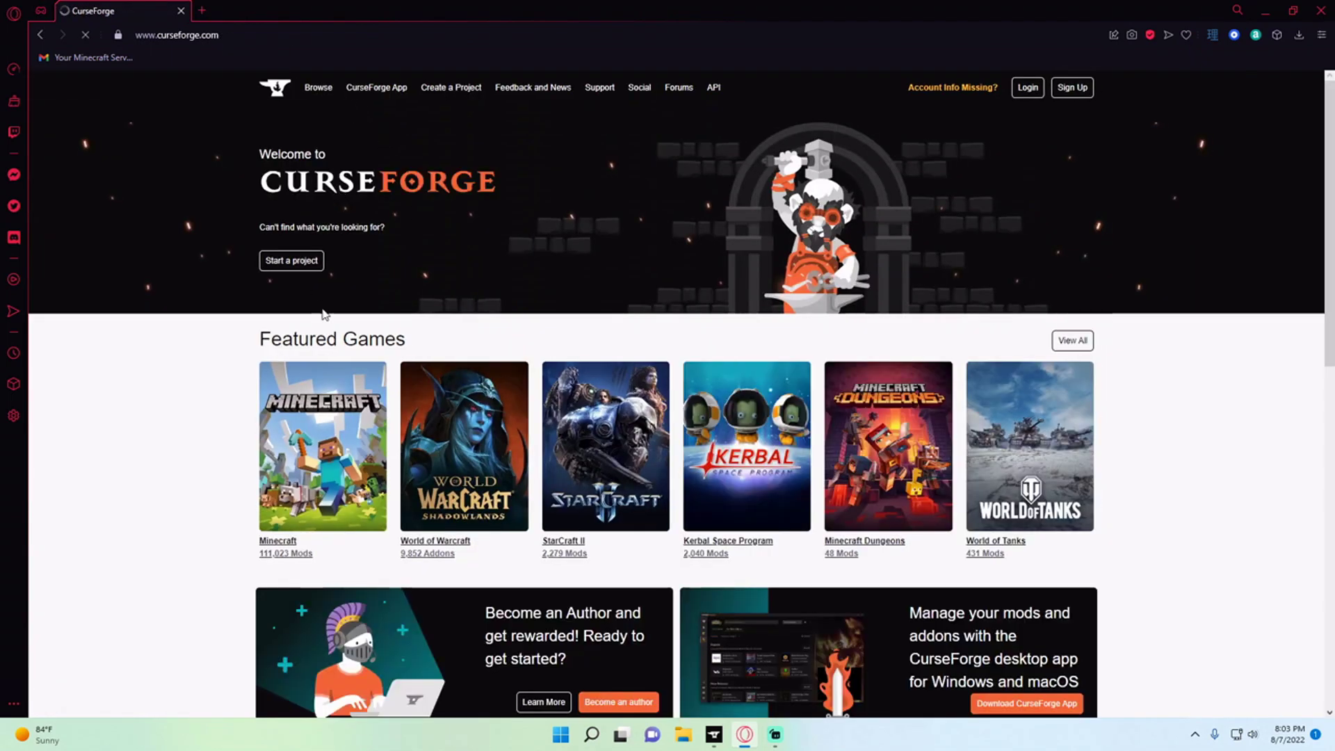
click(316, 515)
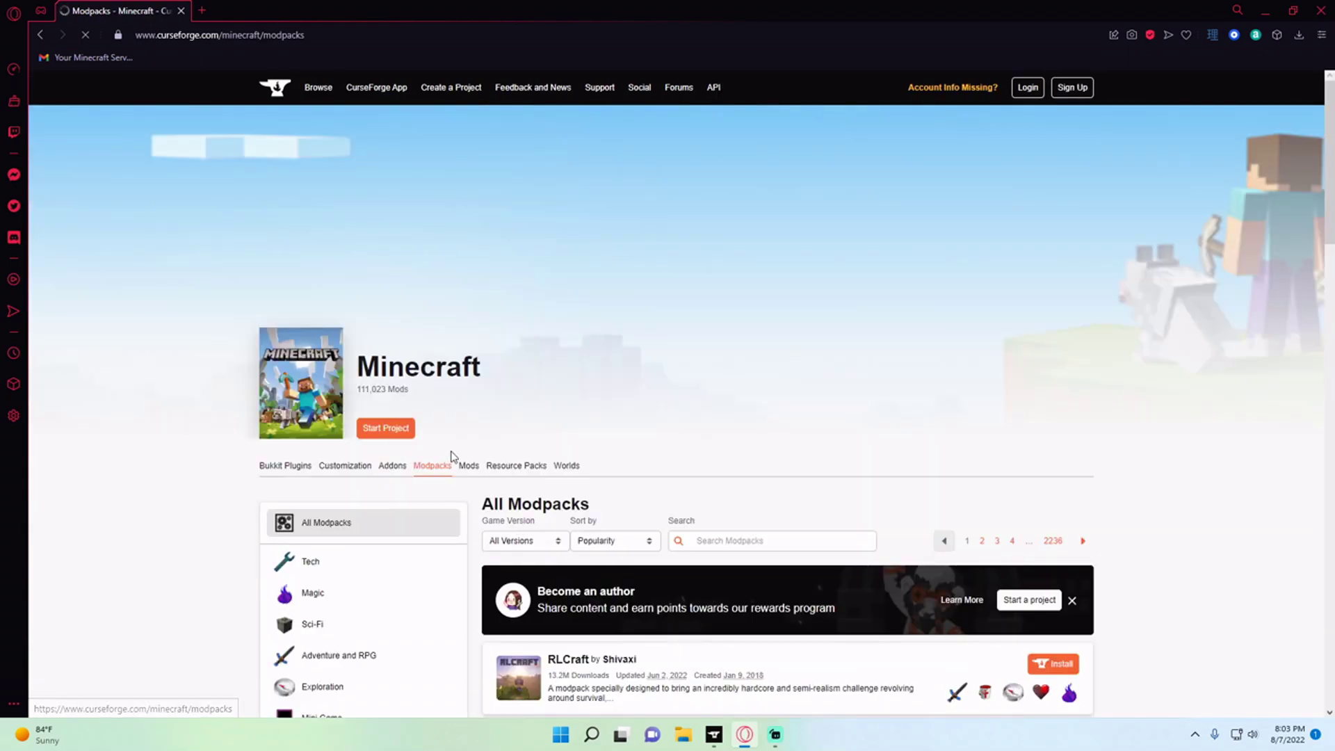
scroll(451, 457, down, 2)
scroll(645, 411, down, 1)
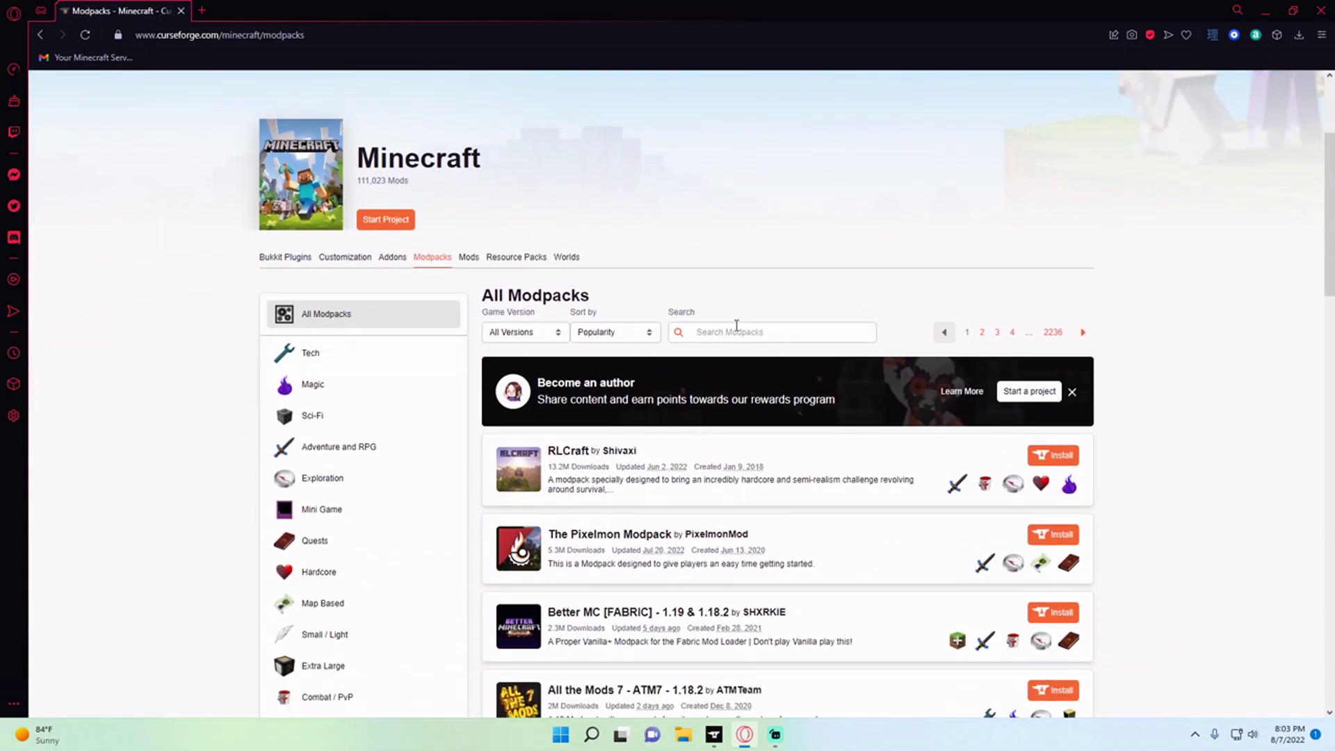
Search the modpacks for "med" and open the Medieval MC [FABRIC] - 1.19 & 1.18.2 page.
click(731, 332)
text(med)
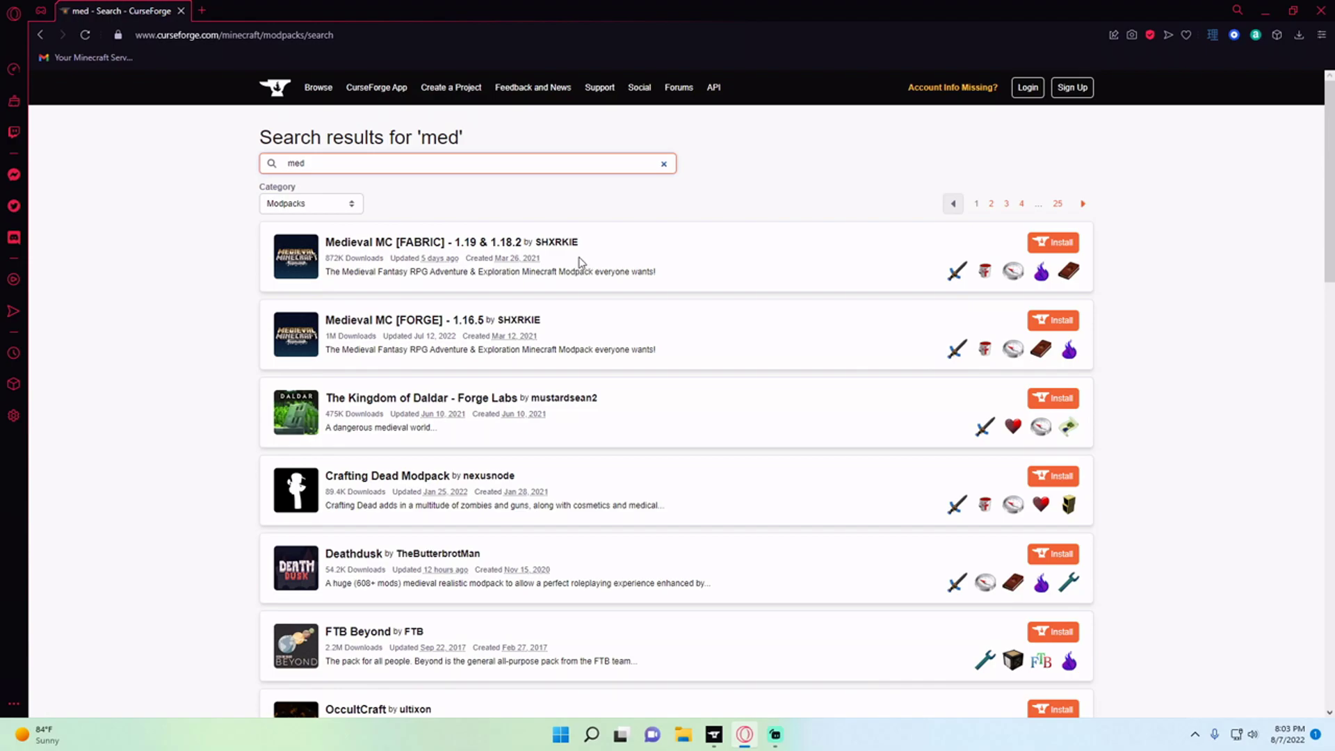
click(555, 252)
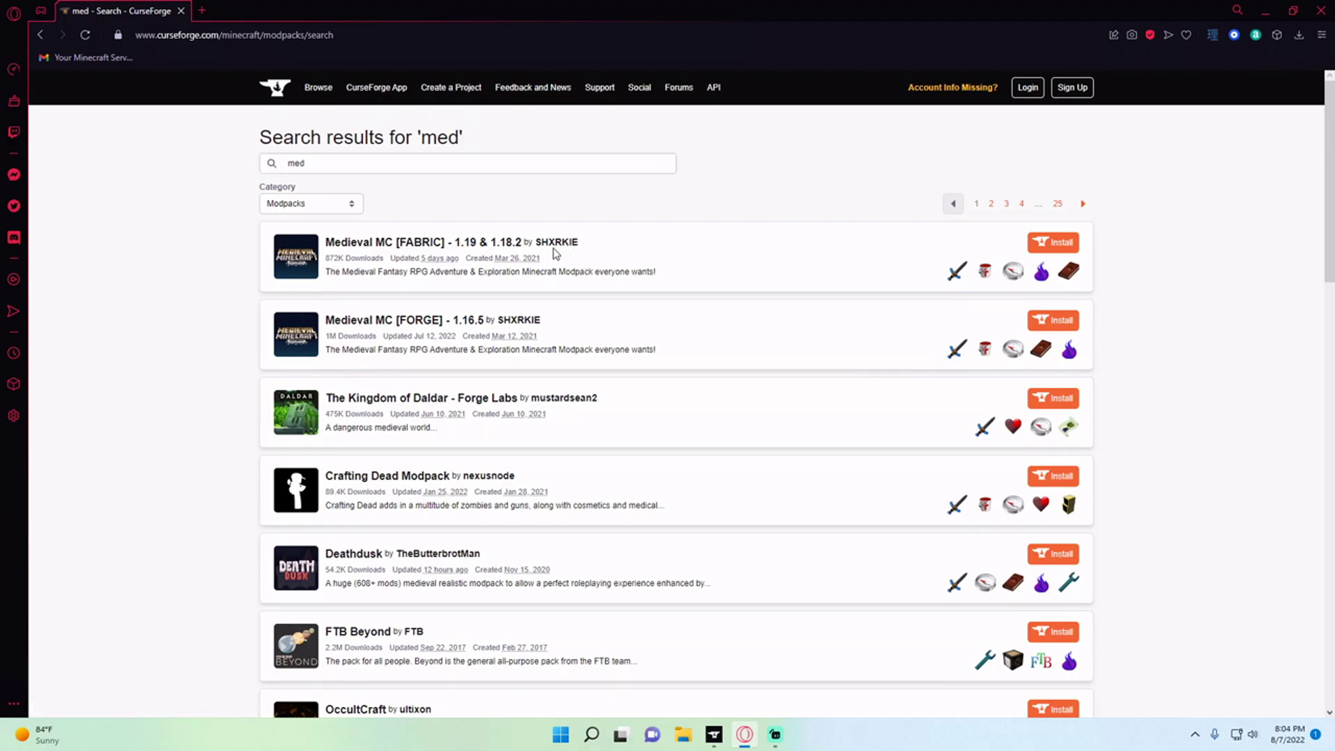
Download Server Pack [FABRIC] v5 from the modpack's Minecraft 1.19 server packs.
scroll(953, 395, down, 3)
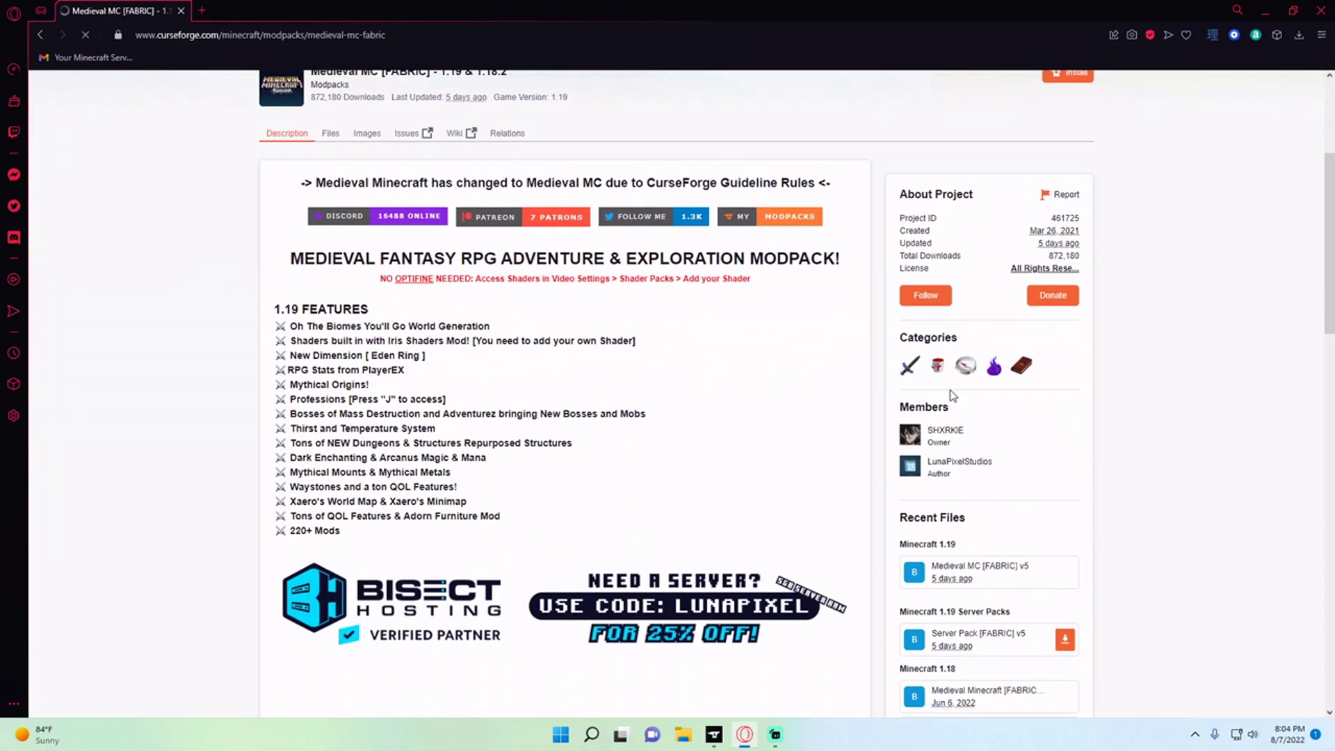
scroll(953, 395, down, 2)
scroll(974, 417, down, 2)
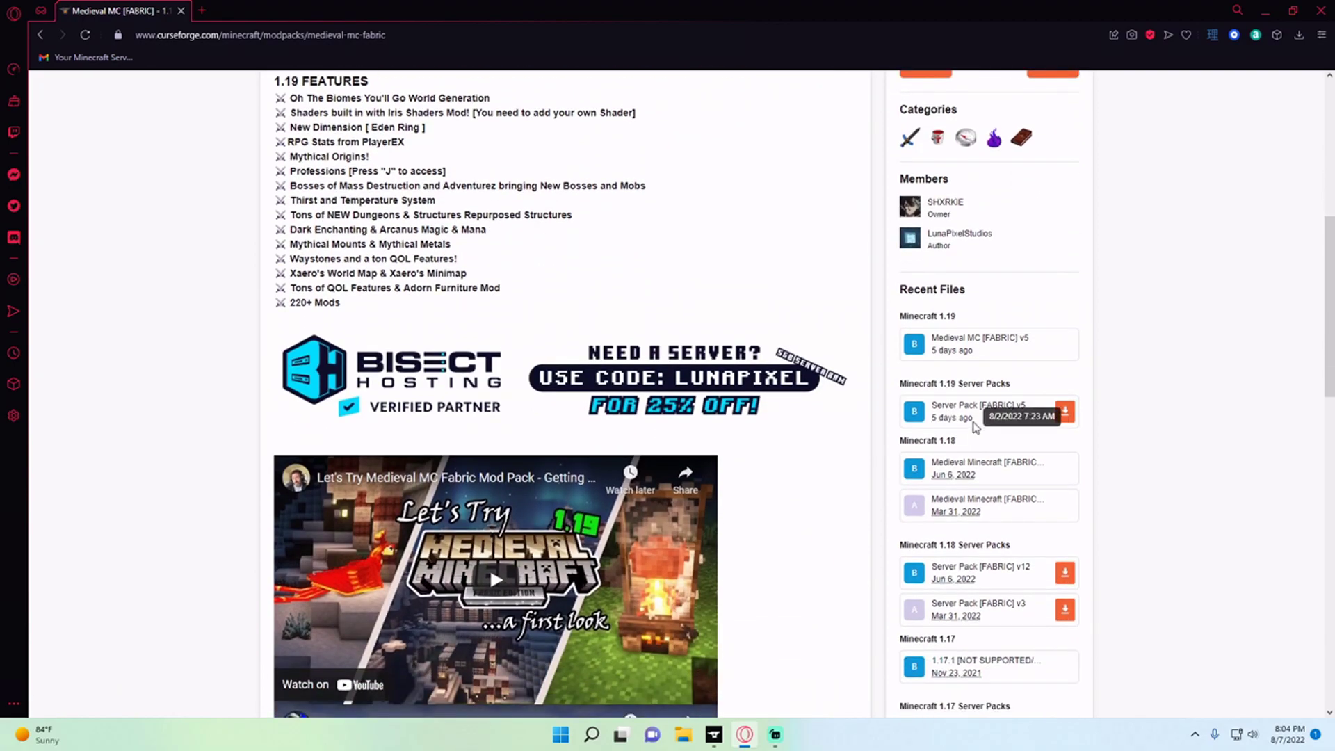
click(1065, 413)
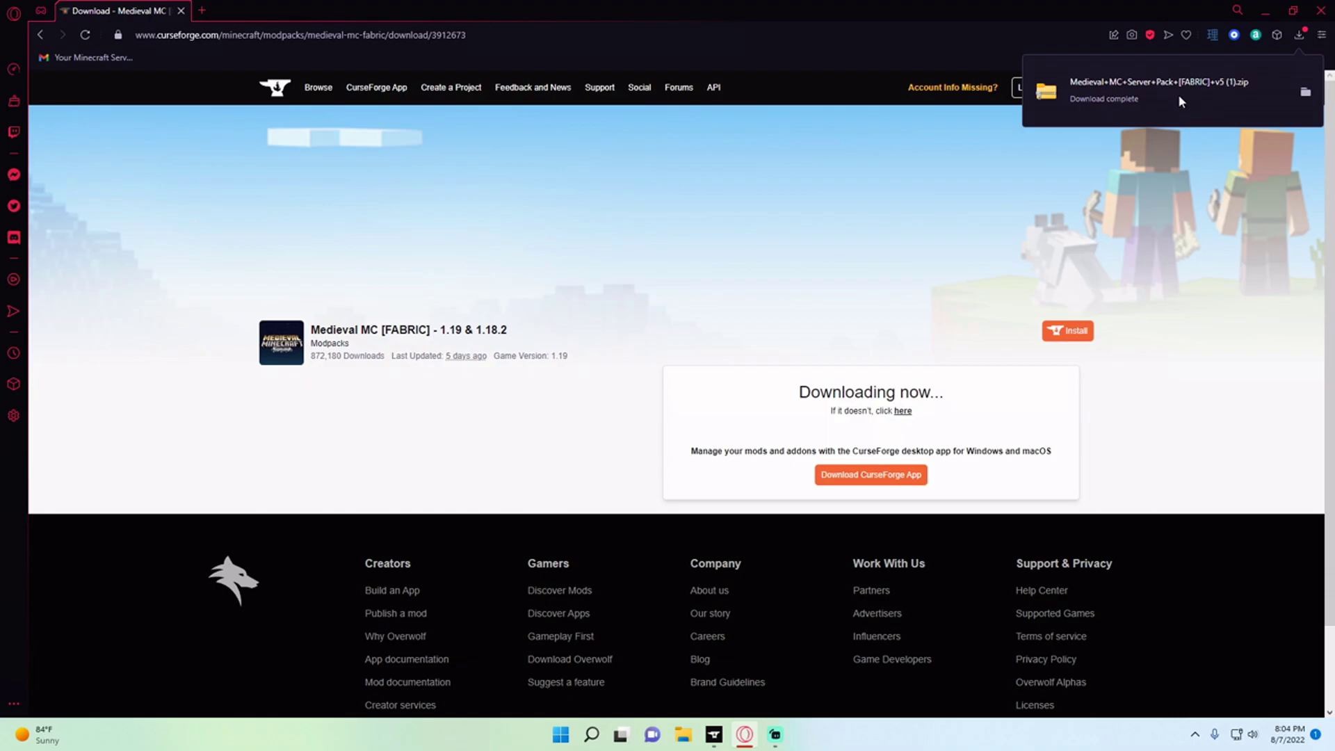
Open the downloaded server pack zip and copy its Medieval MC Server Pack [FABRIC] folder onto the desktop.
click(1160, 94)
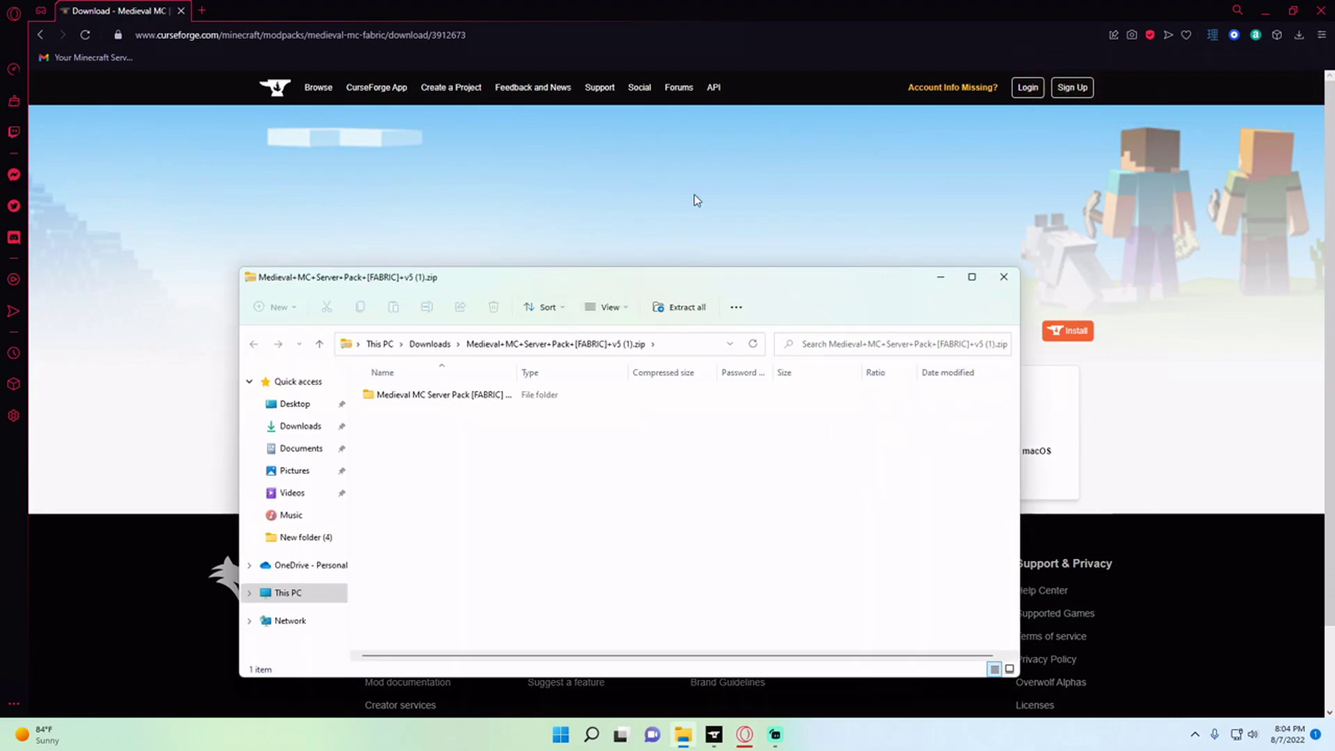
click(1262, 13)
click(1262, 12)
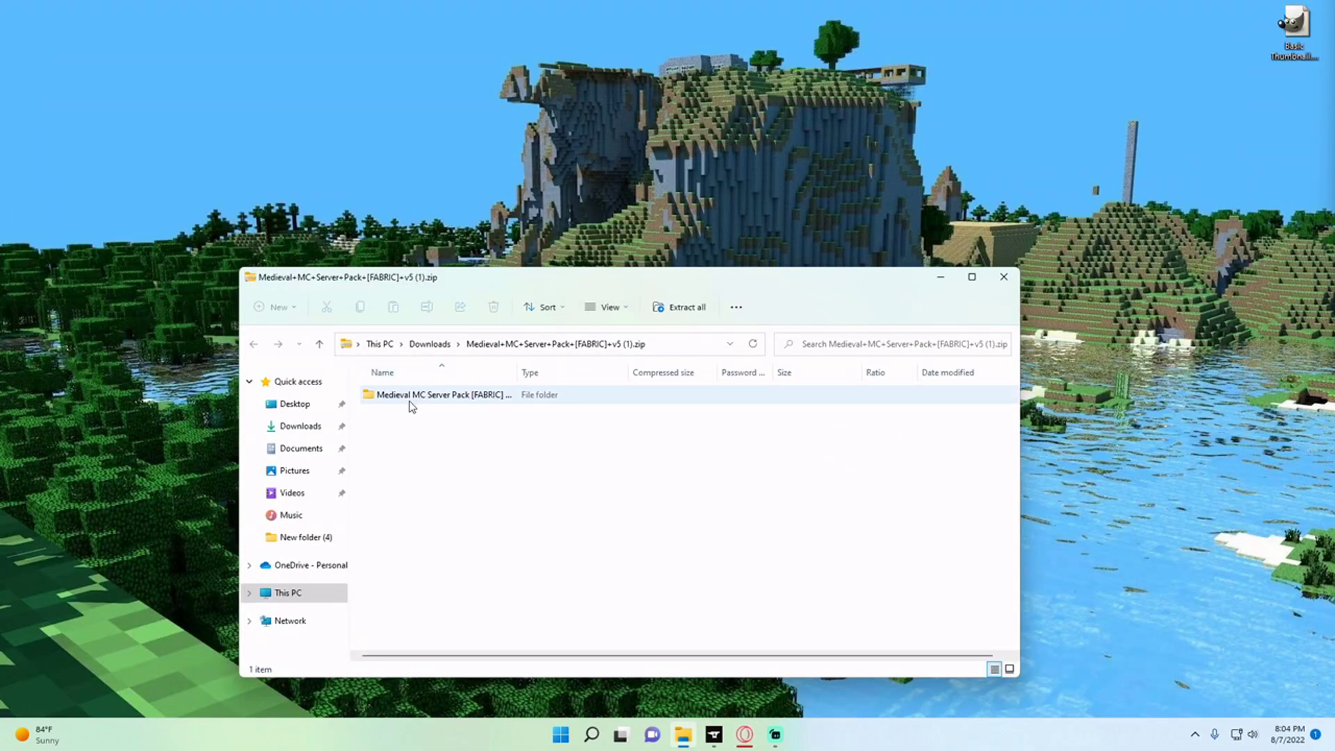
drag(410, 396, 66, 43)
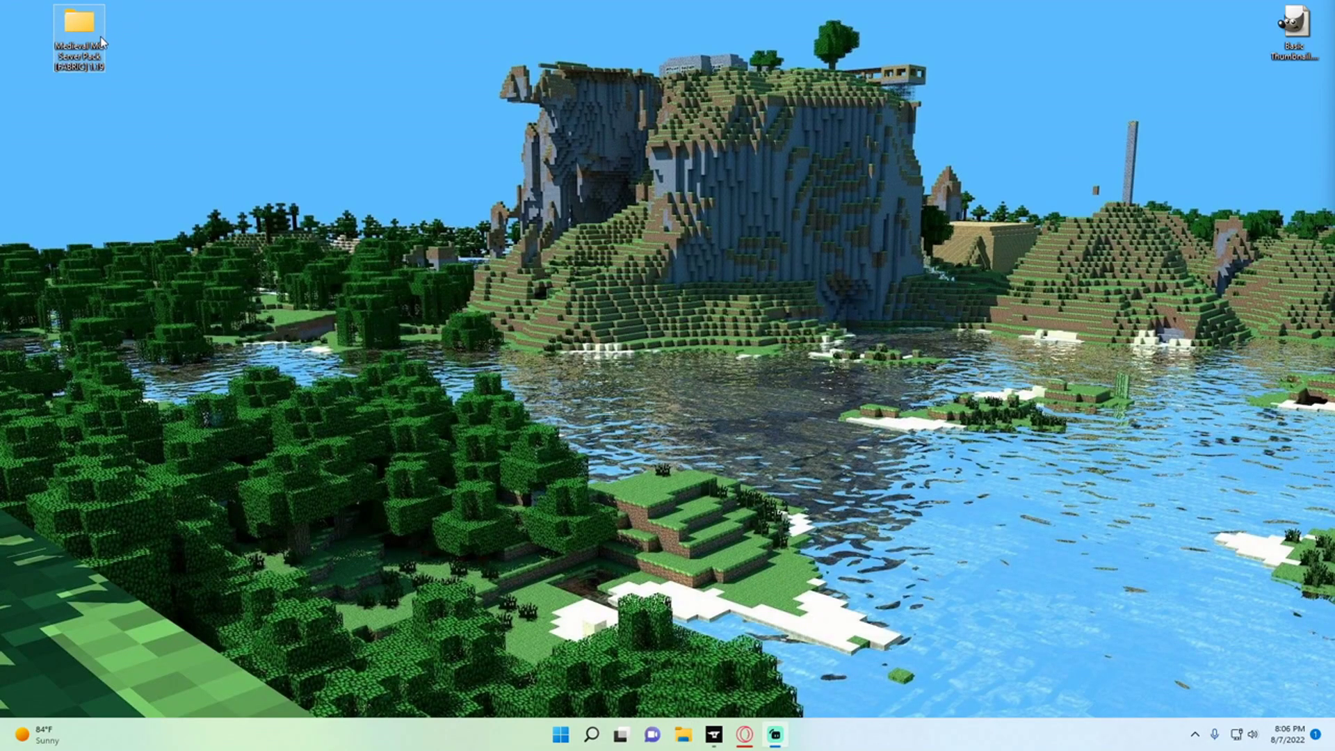
Check the installed Java versions in the Java folder under Program Files on the C: drive.
click(684, 734)
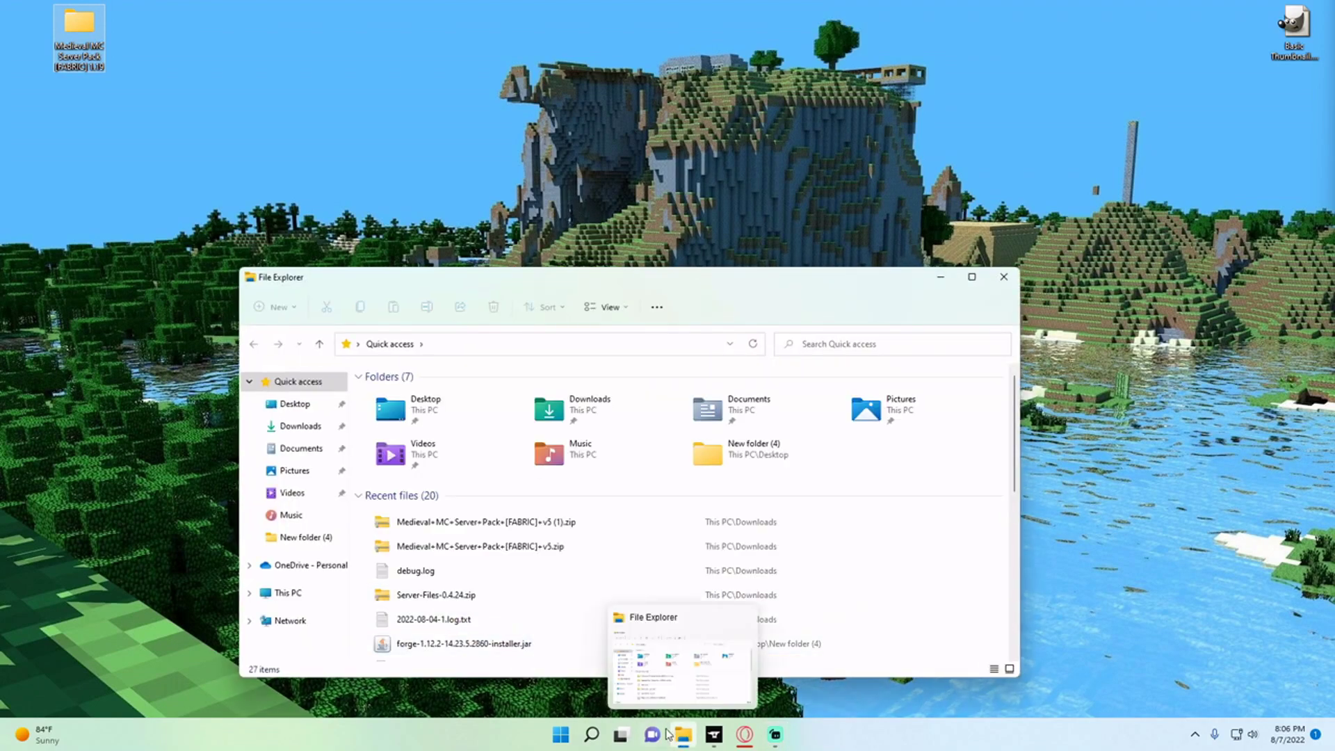
click(294, 595)
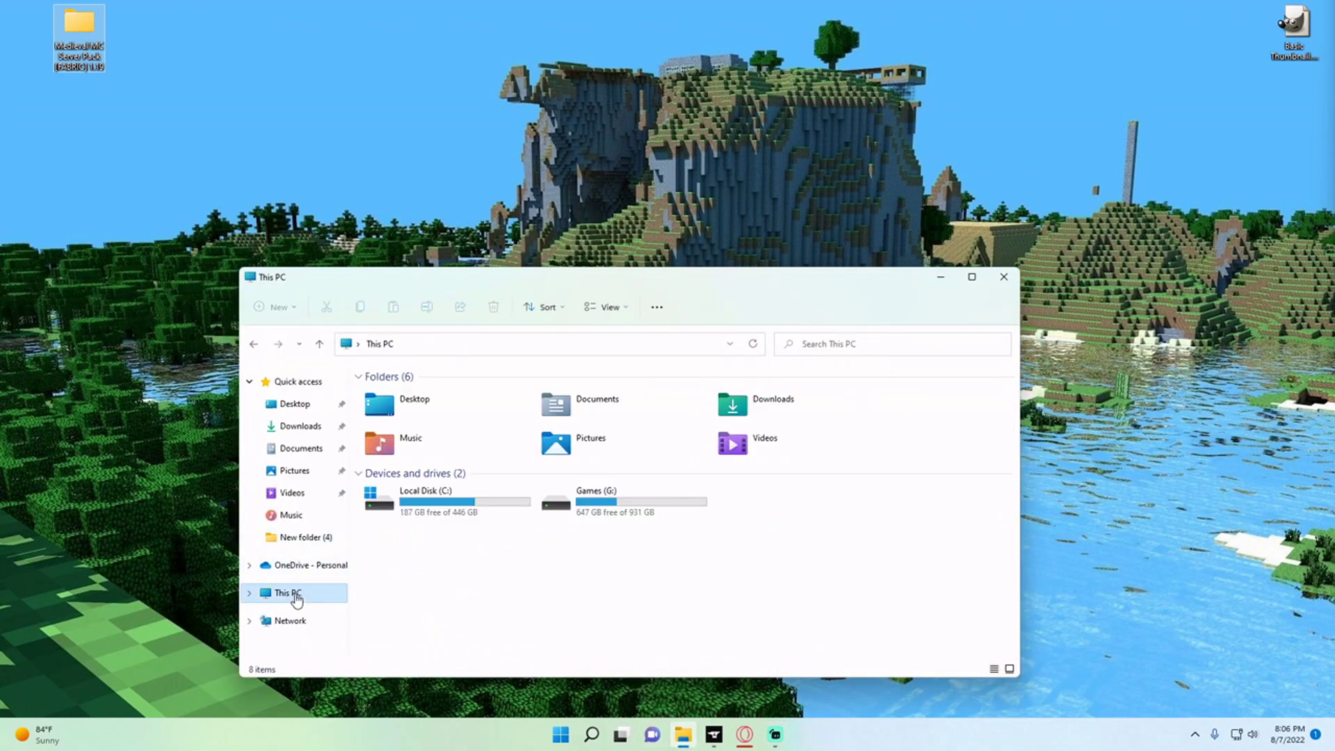
double_click(452, 508)
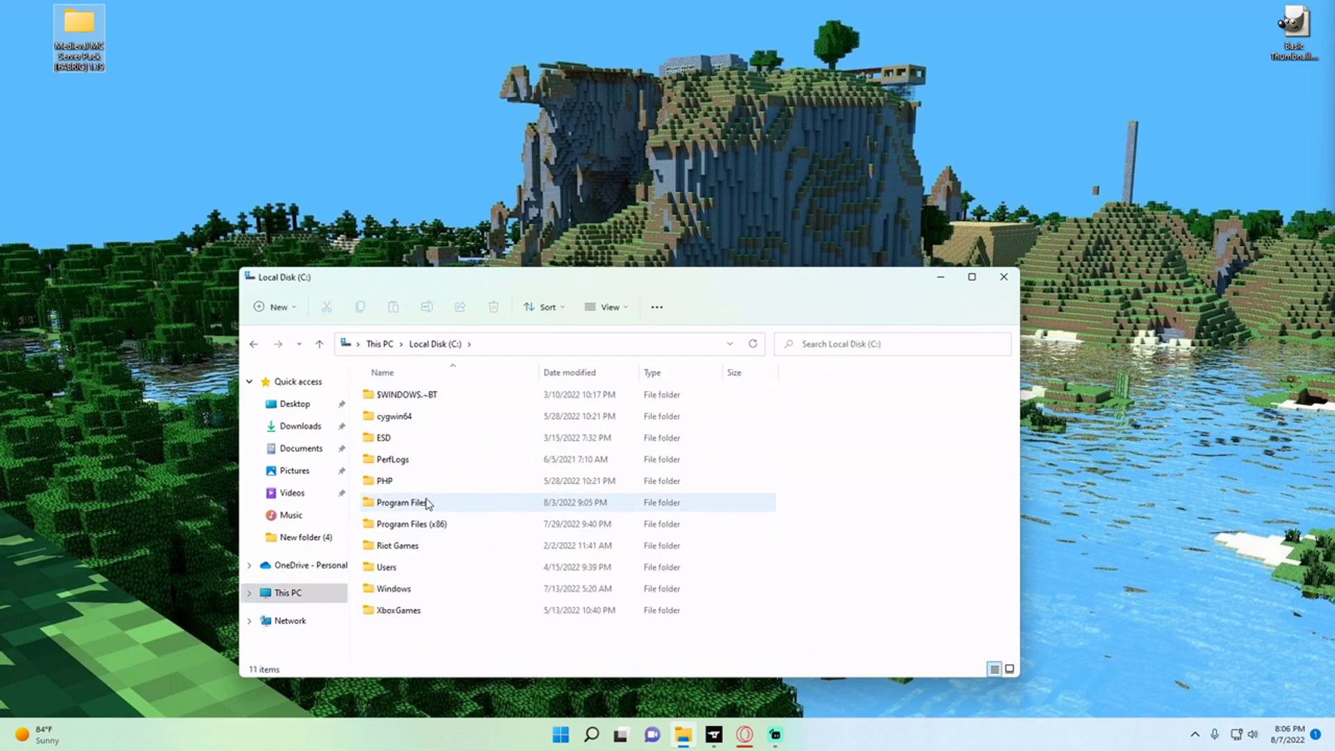
double_click(426, 504)
scroll(438, 491, down, 2)
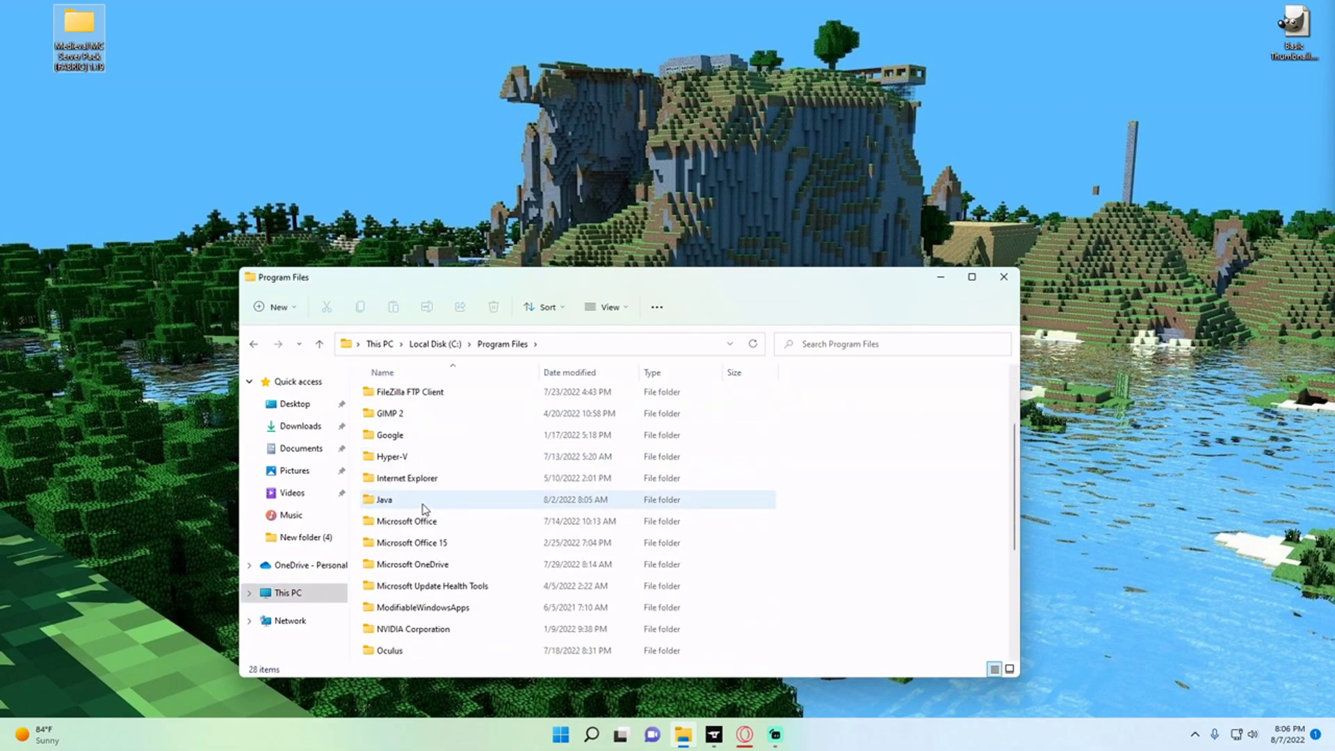
double_click(402, 502)
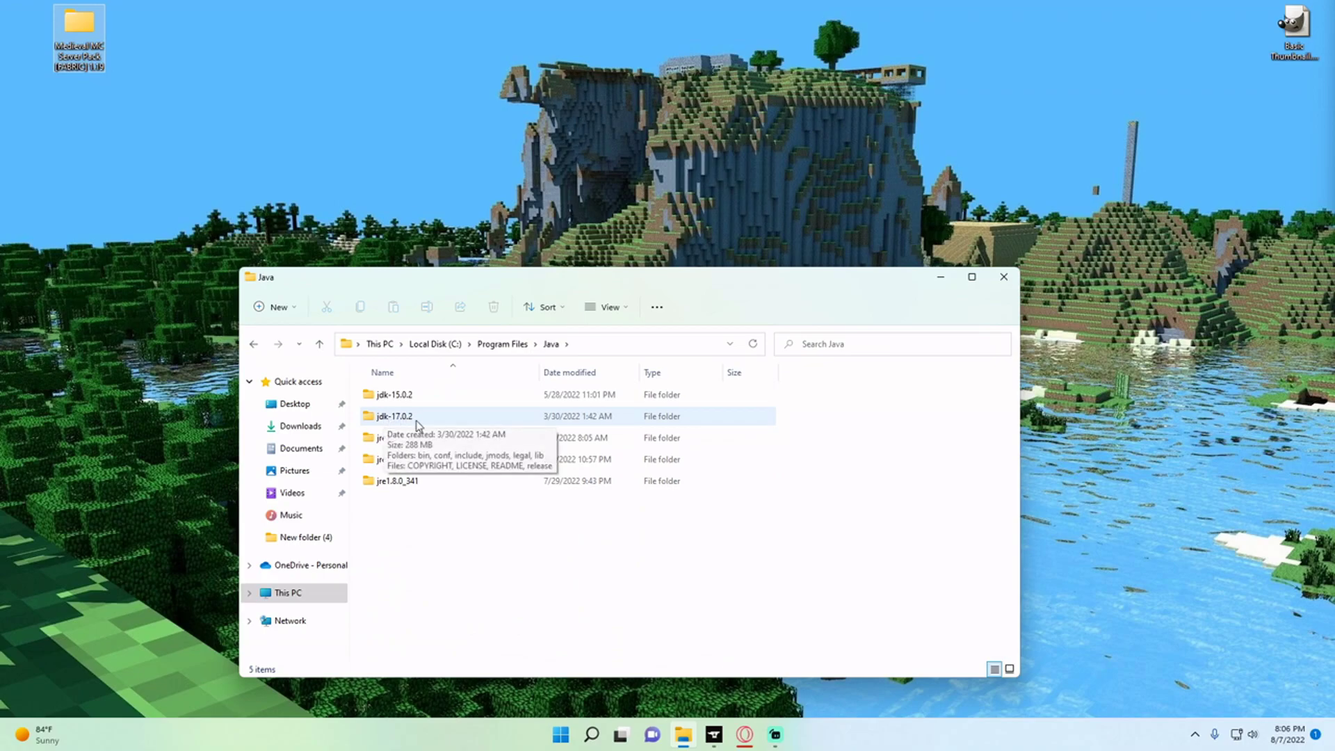
Switch to the browser, search for "java 18" in a new tab, and examine Oracle's Java SE 18 archive downloads.
click(746, 735)
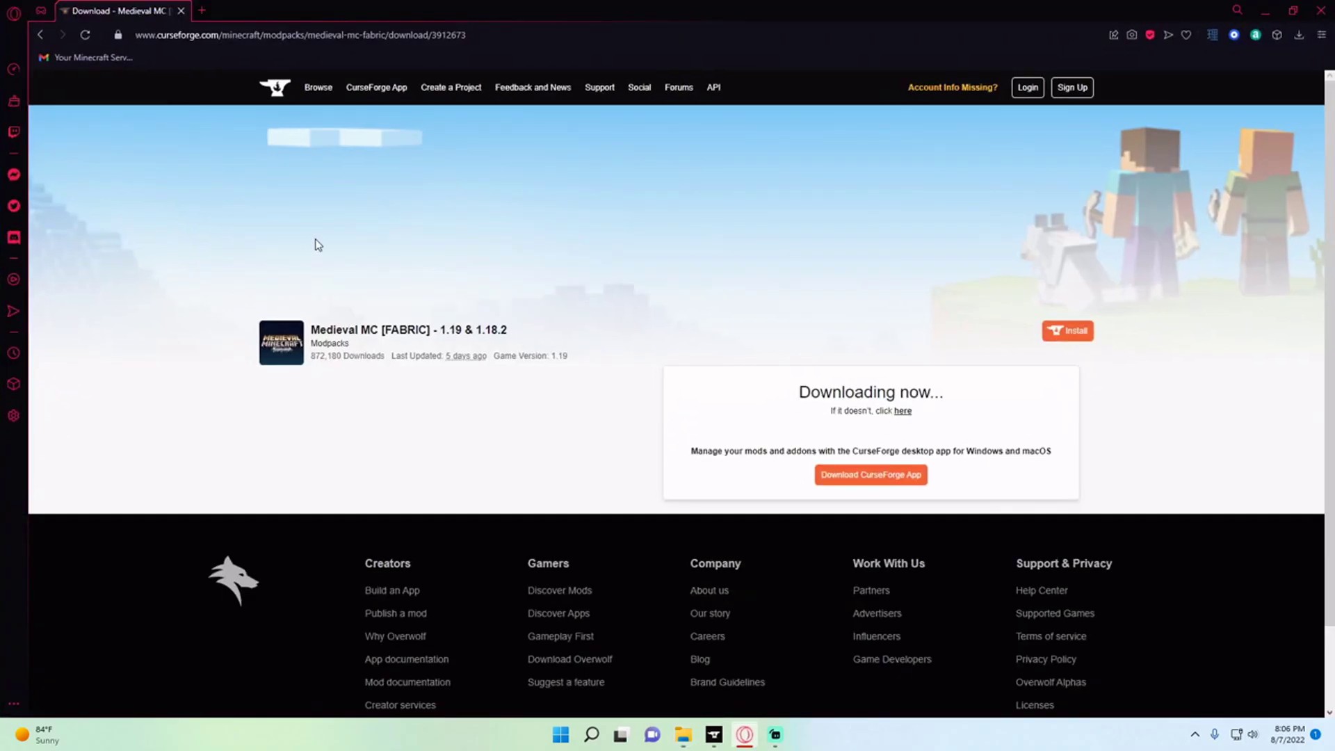
click(201, 11)
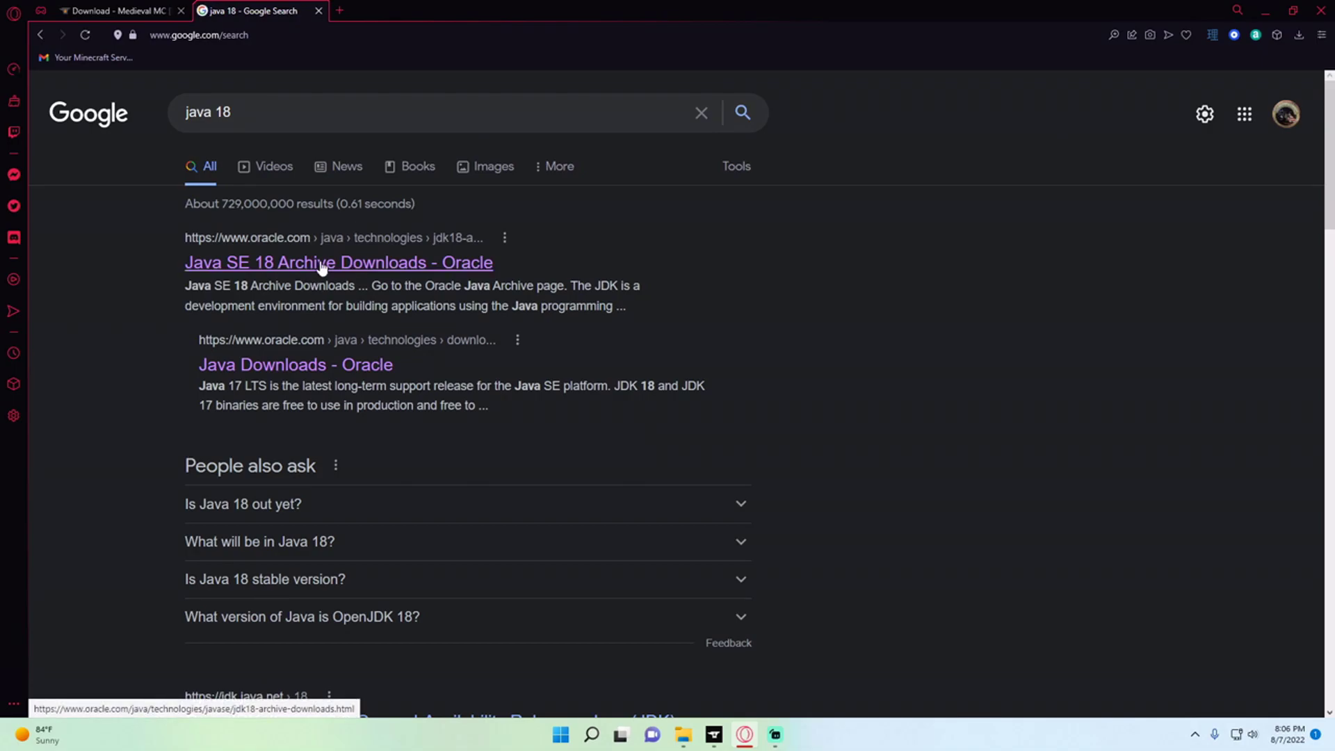
click(322, 268)
scroll(654, 289, down, 8)
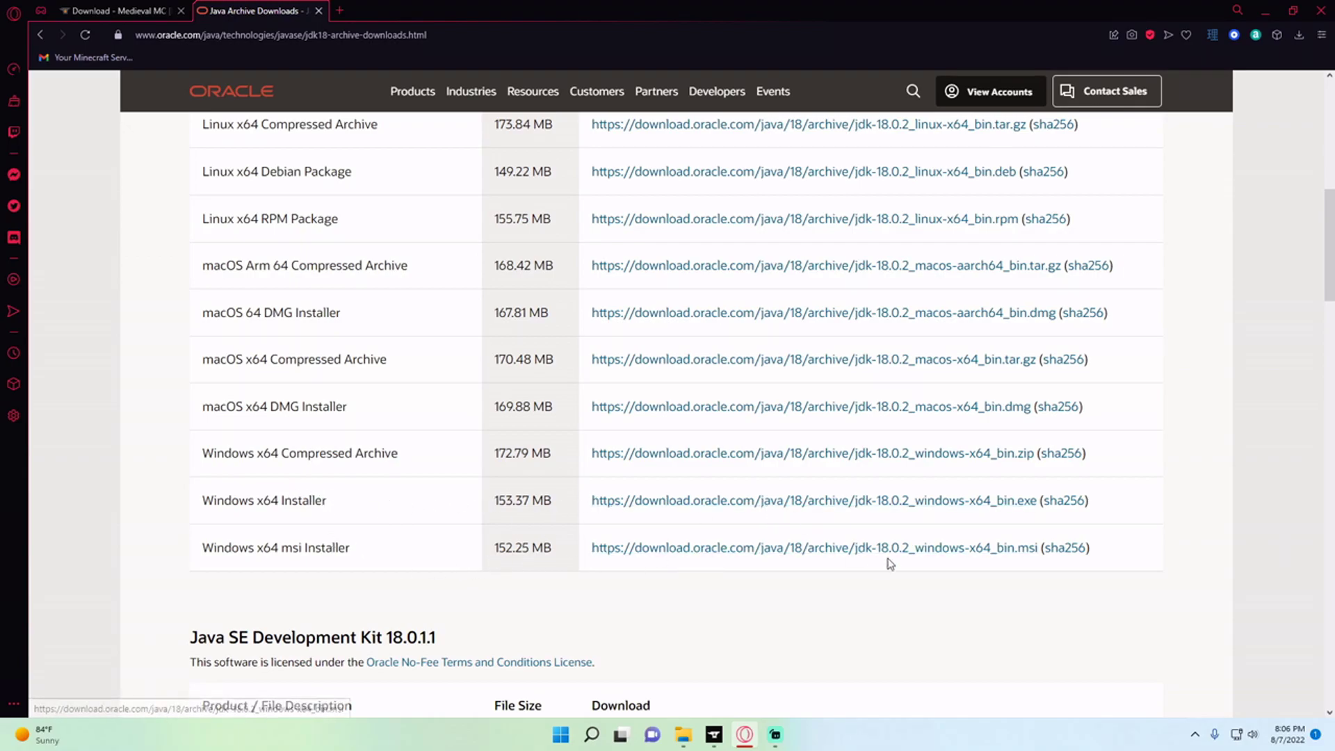
click(894, 504)
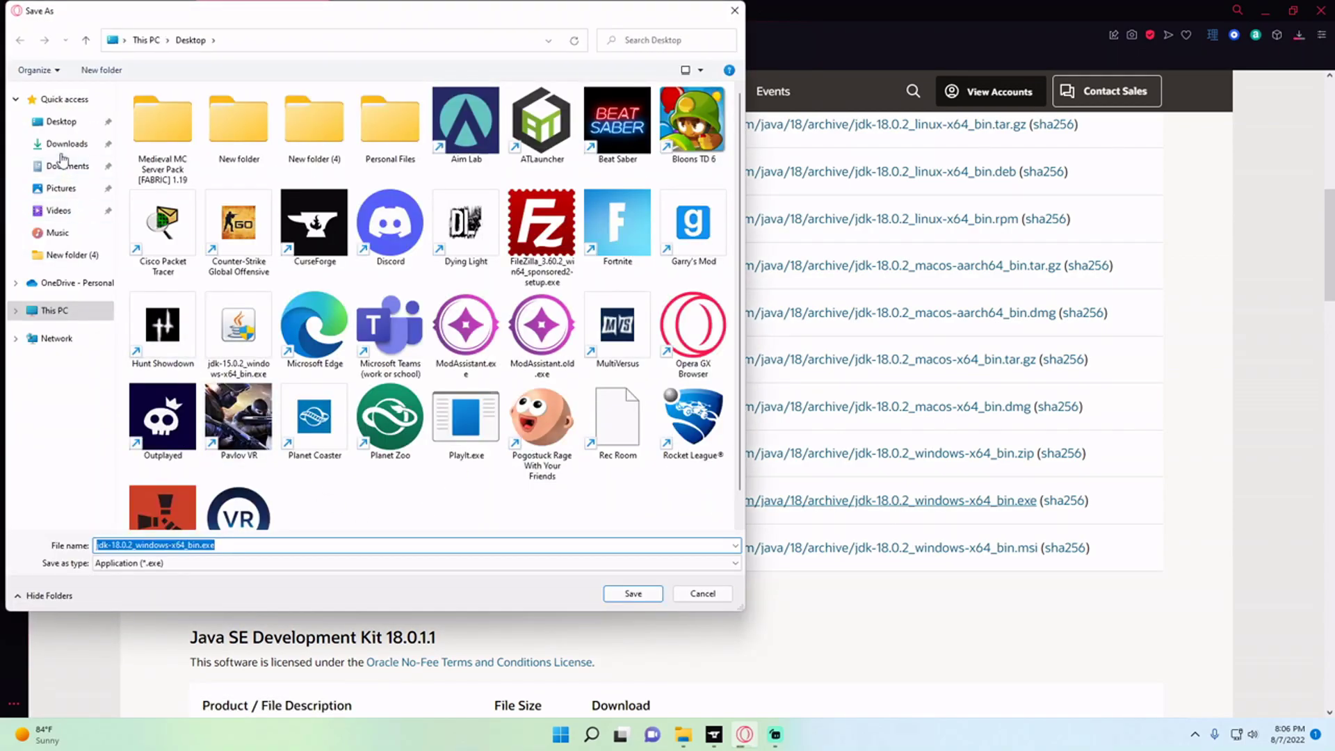
click(61, 122)
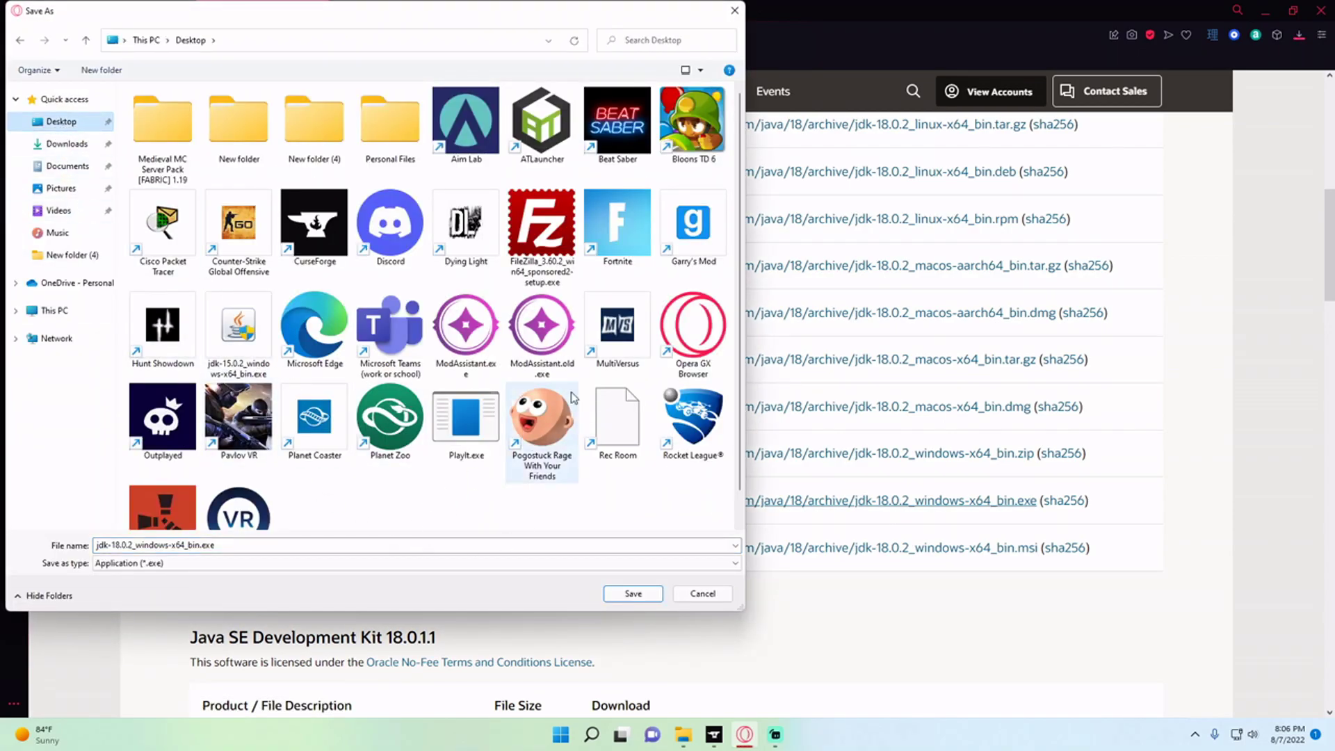
click(733, 12)
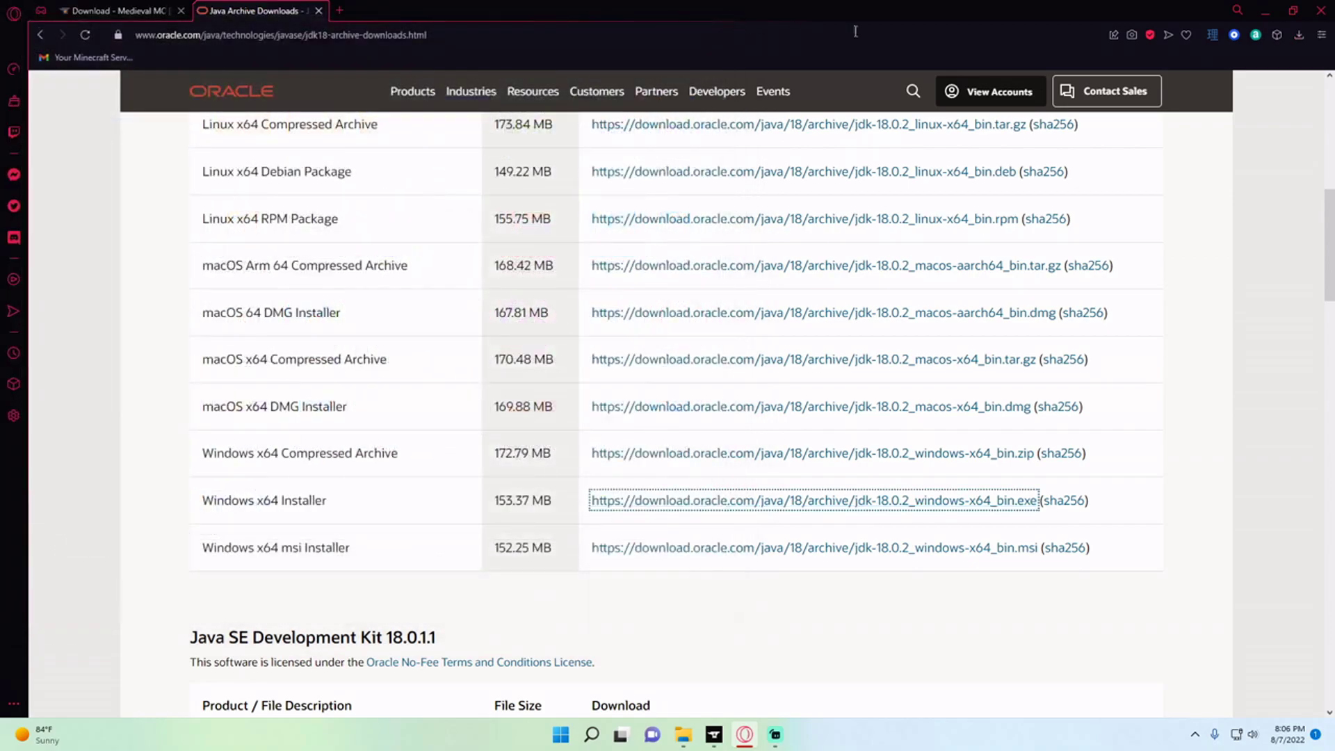
Clear the open windows and run start.bat from the desktop's Medieval MC server pack folder, allowing it past Windows SmartScreen.
click(1267, 10)
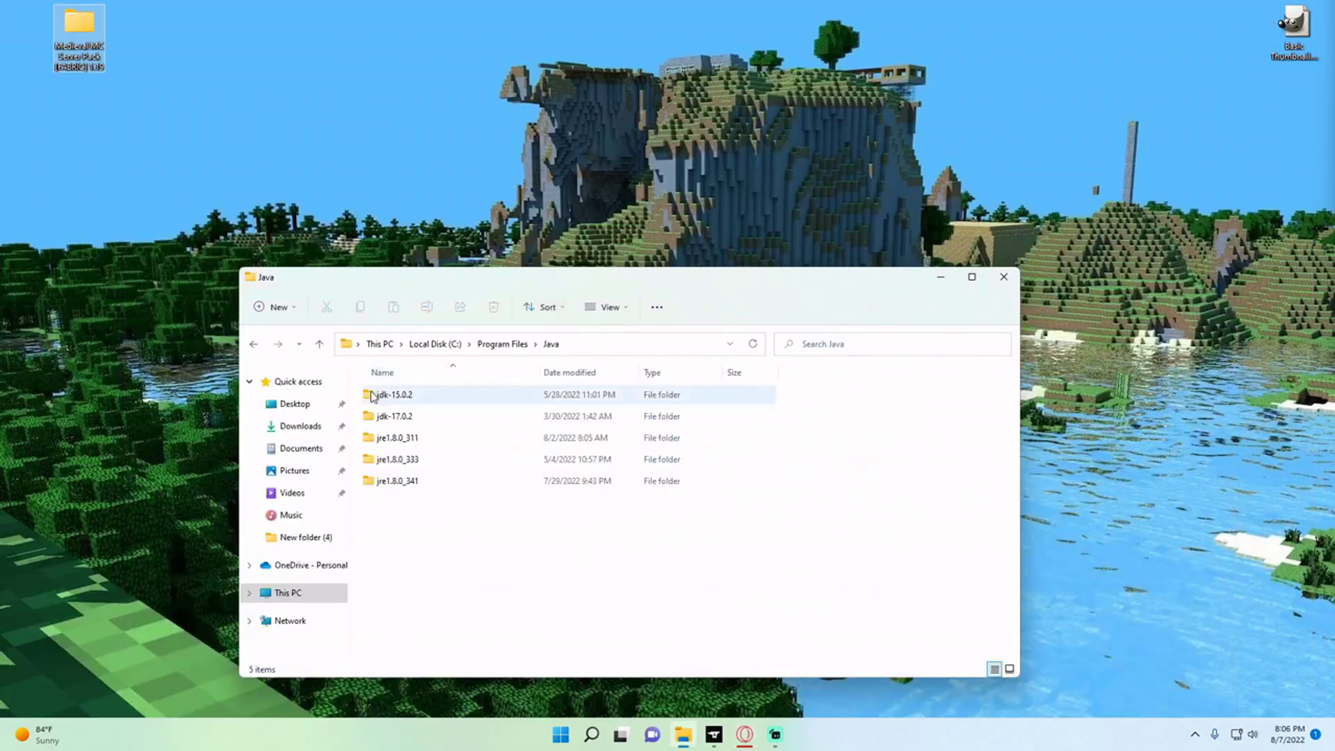
click(1004, 276)
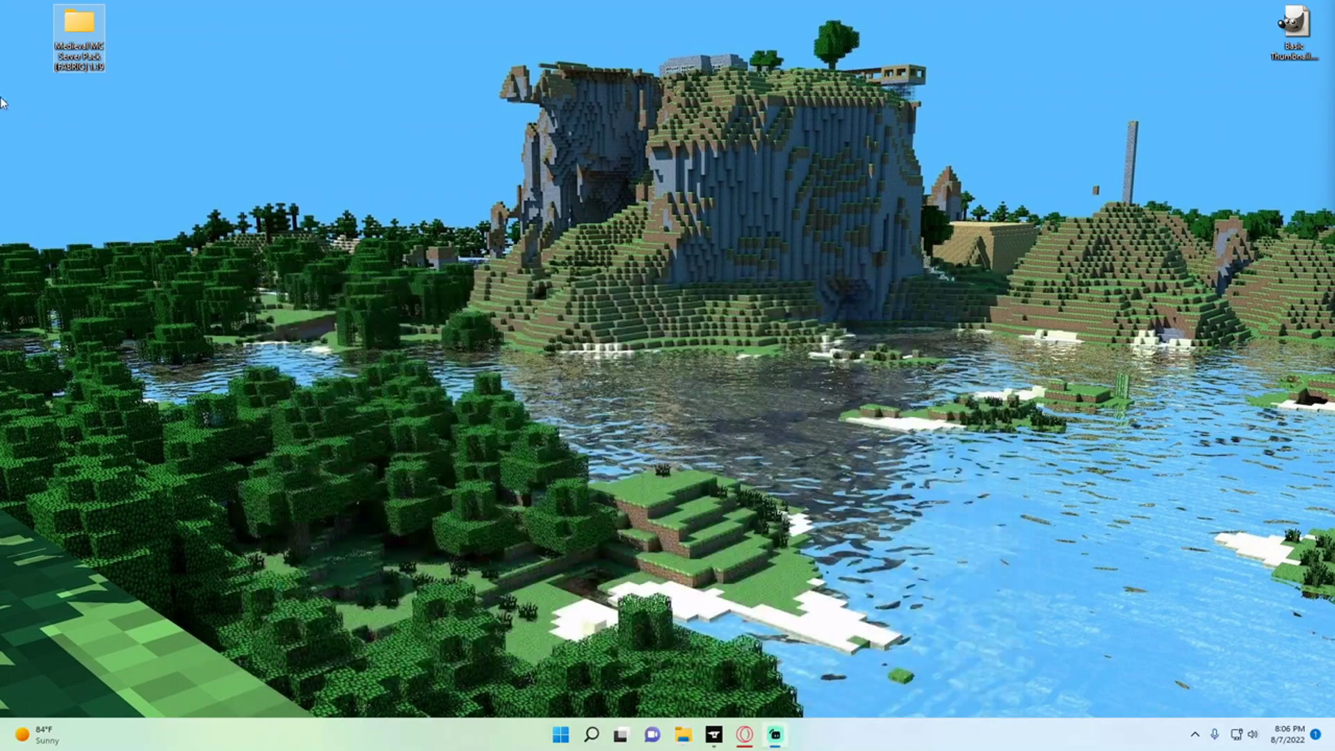
double_click(84, 36)
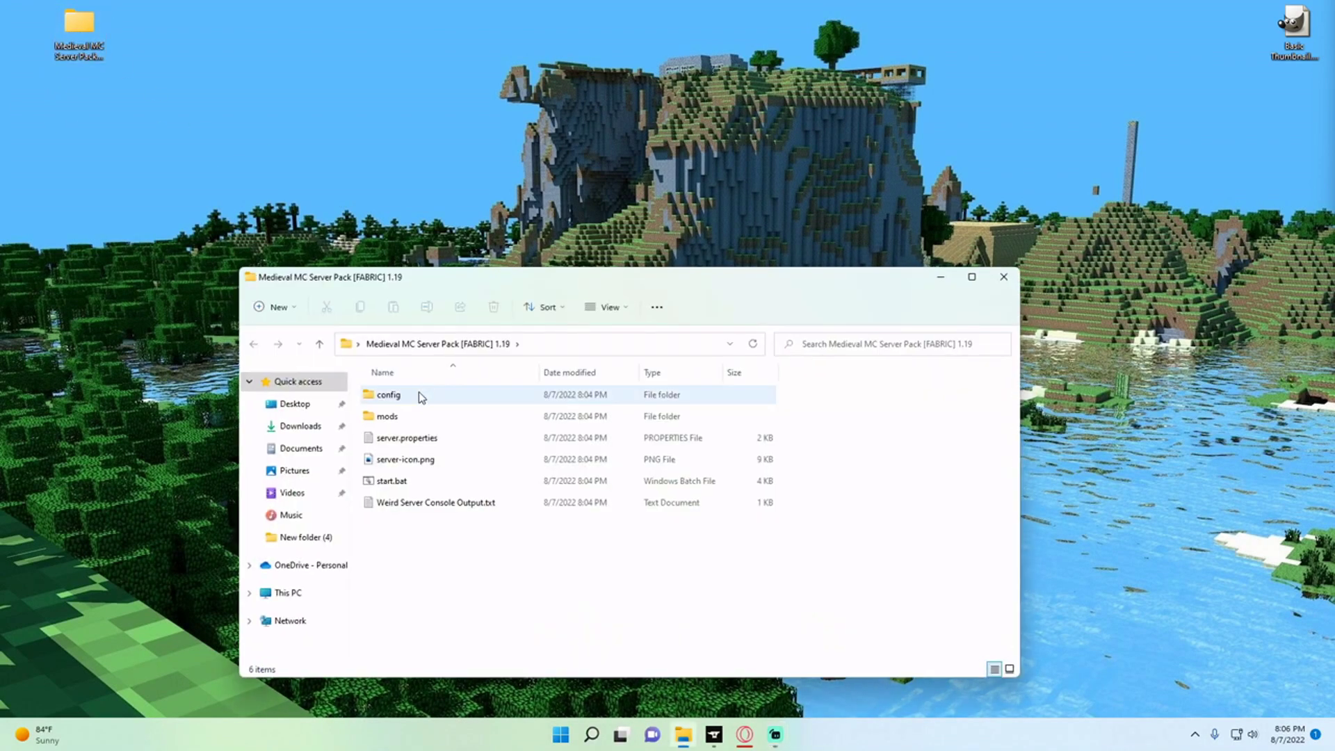
double_click(401, 485)
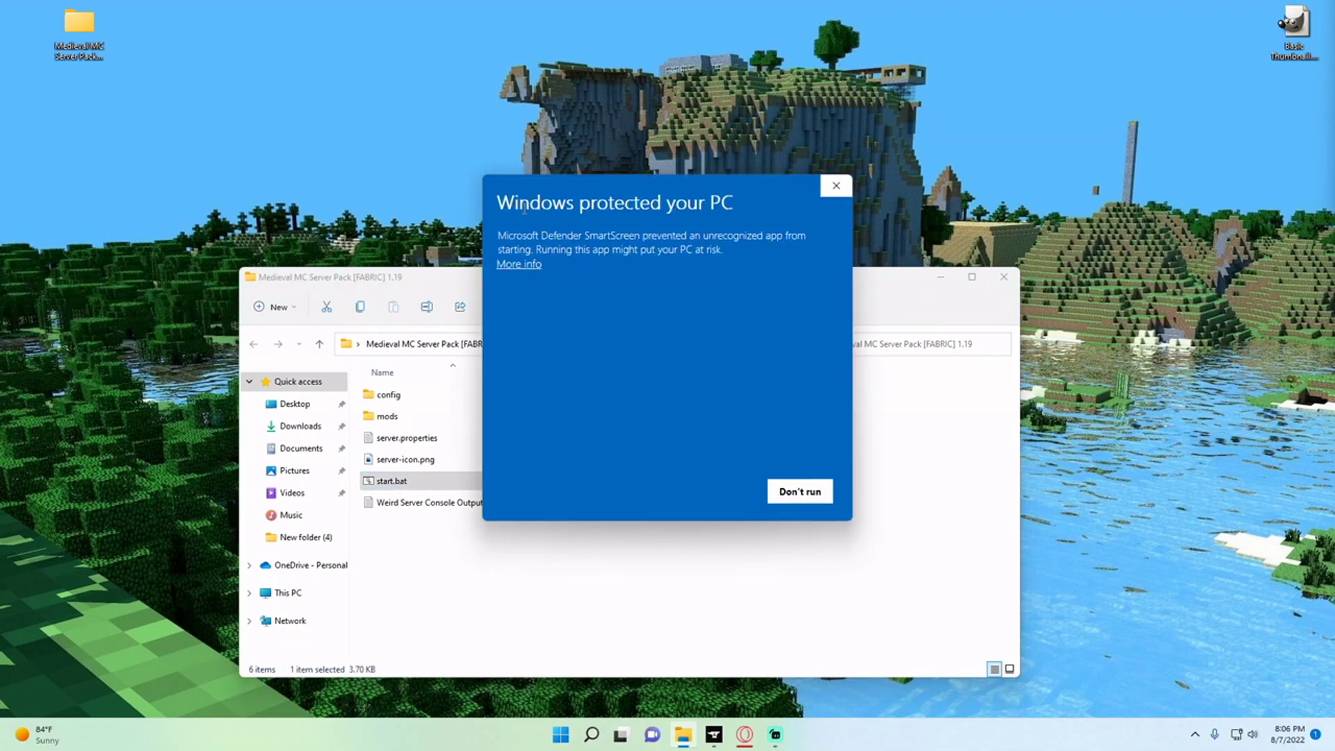
click(526, 266)
click(715, 492)
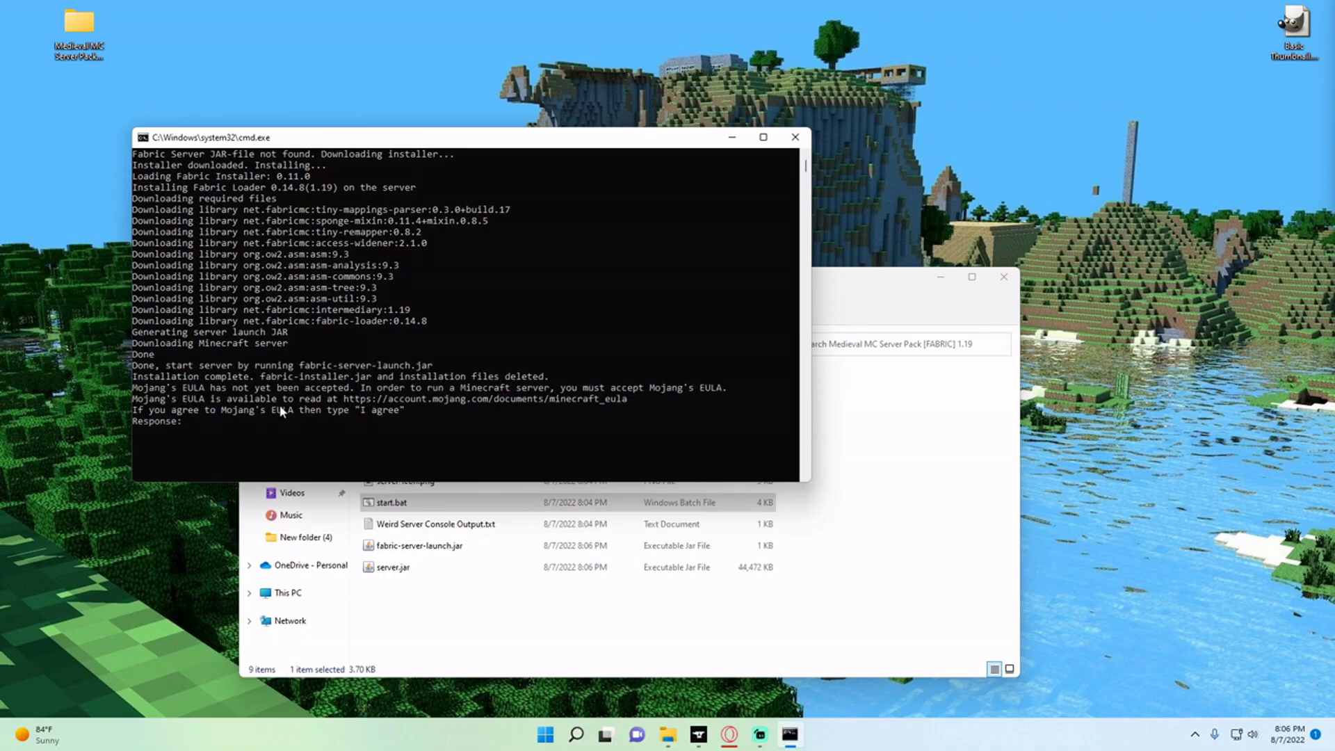
Accept Mojang's EULA in the server console with "I agree" and highlight the startup completion line.
text(I agree)
key(Return)
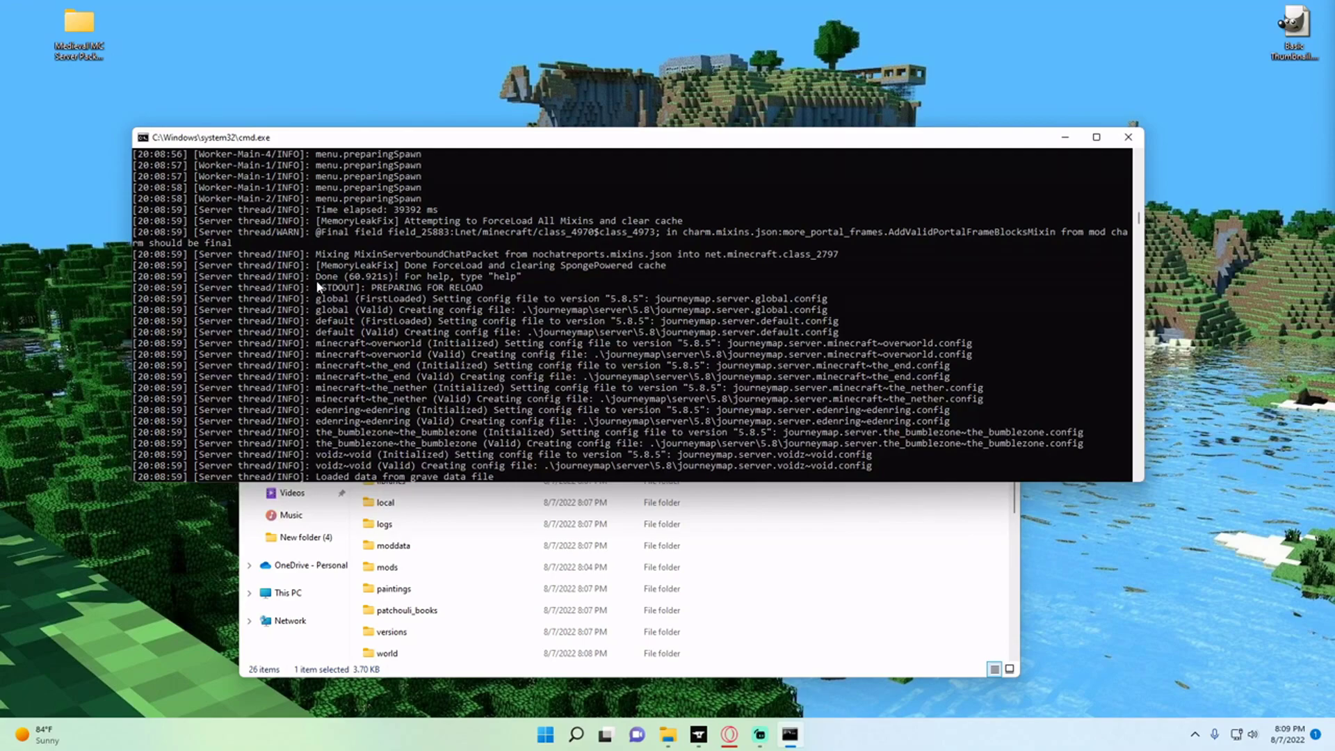
drag(317, 278, 442, 281)
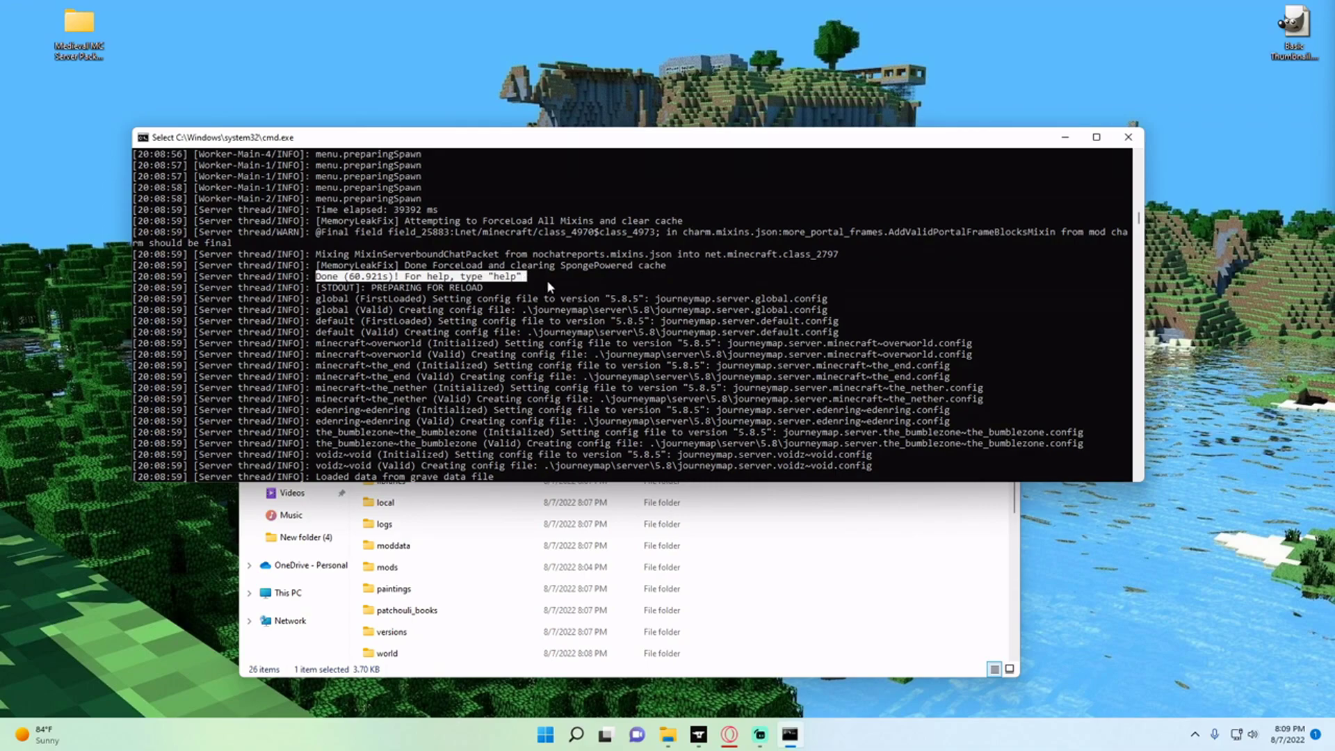
Switch to the CurseForge app and launch Medieval MC [FABRIC] - 1.19 & 1.18.2 through the Minecraft Launcher.
click(699, 734)
click(691, 421)
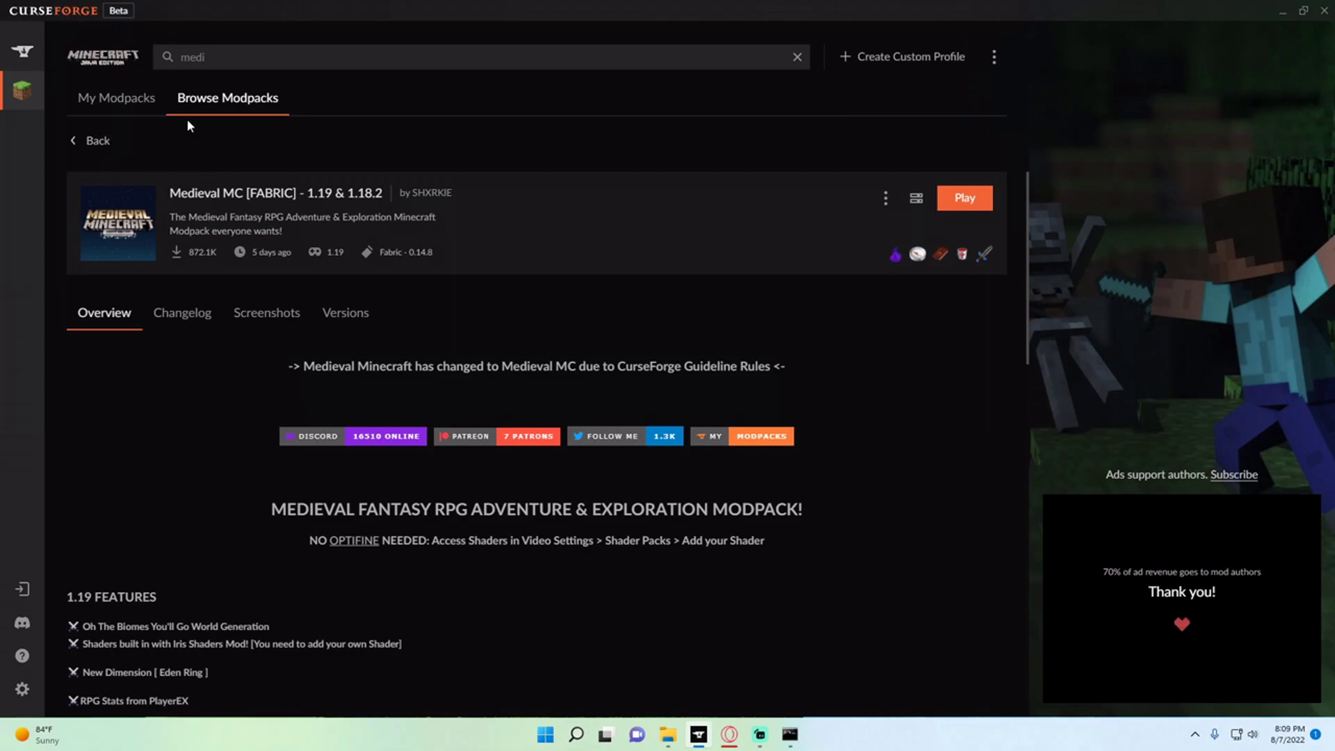
click(968, 204)
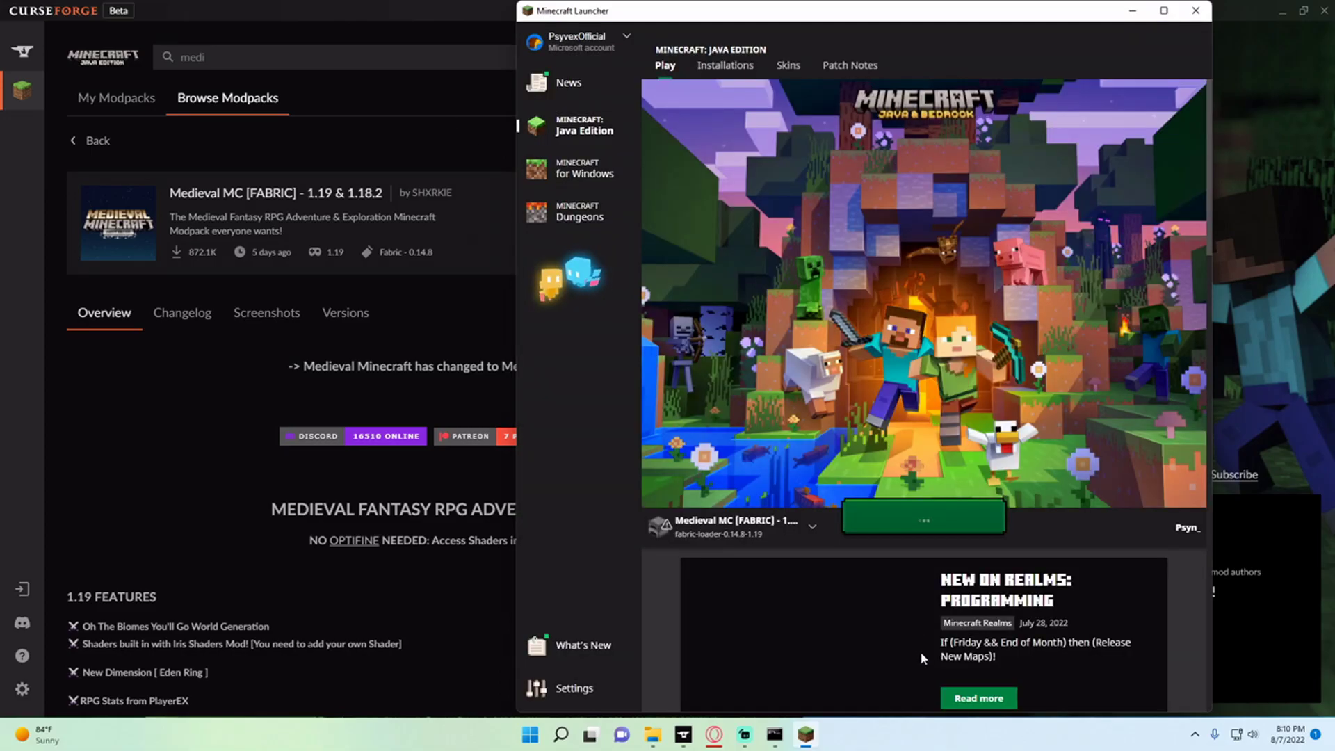
click(935, 518)
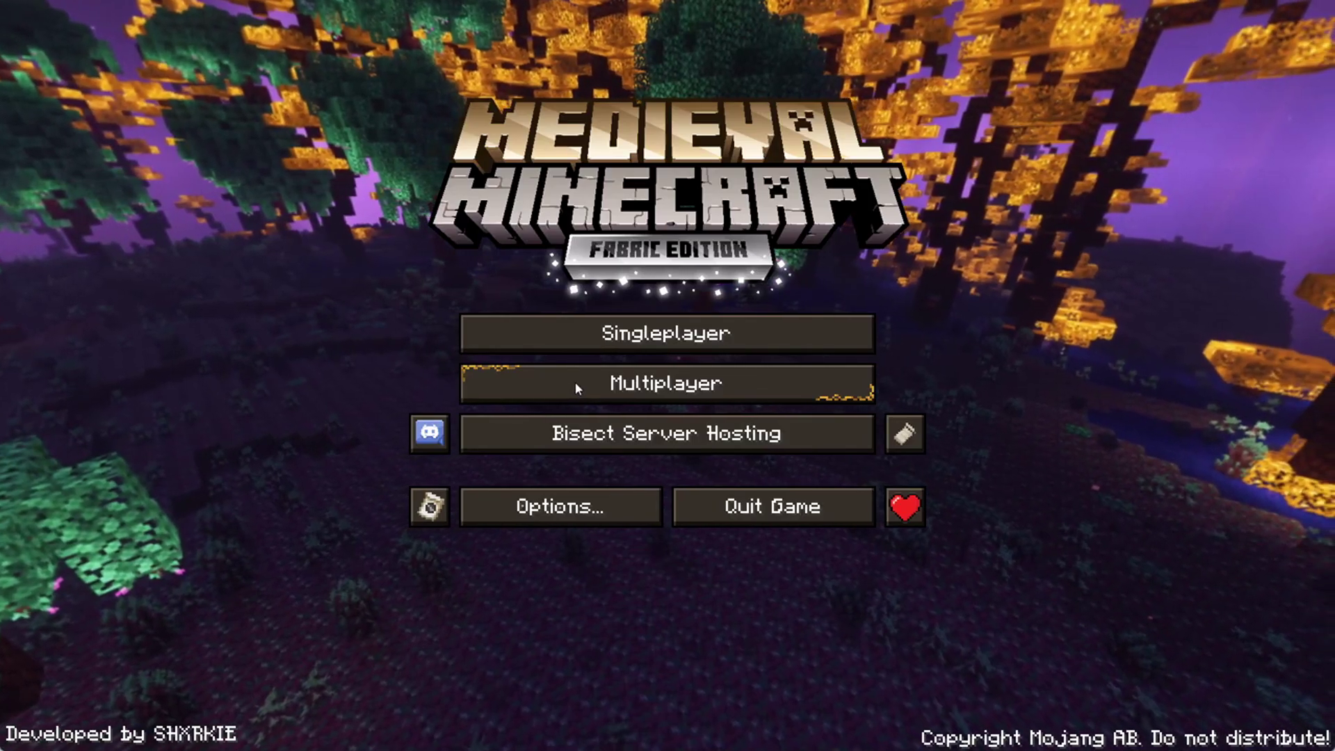
Add a multiplayer server entry with the address "localhost", keeping the name "Minecraft Server".
click(609, 385)
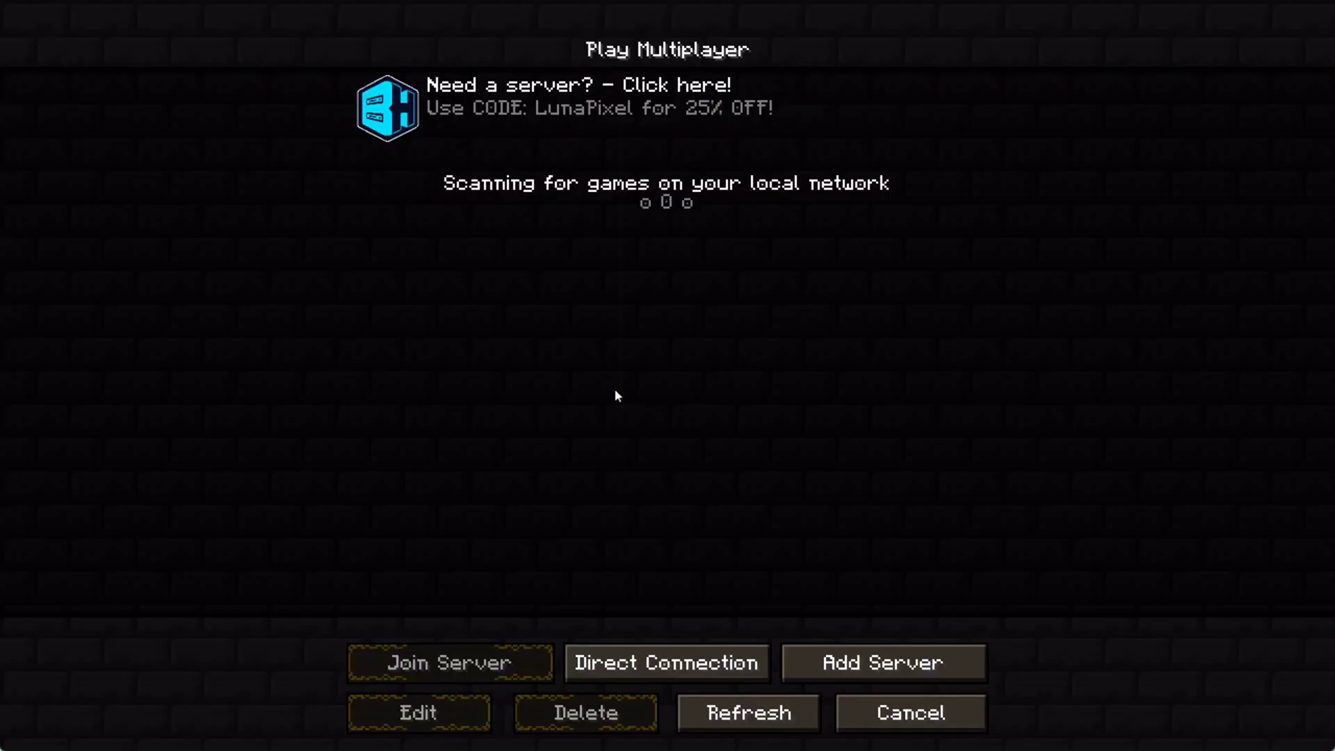
click(932, 668)
click(607, 239)
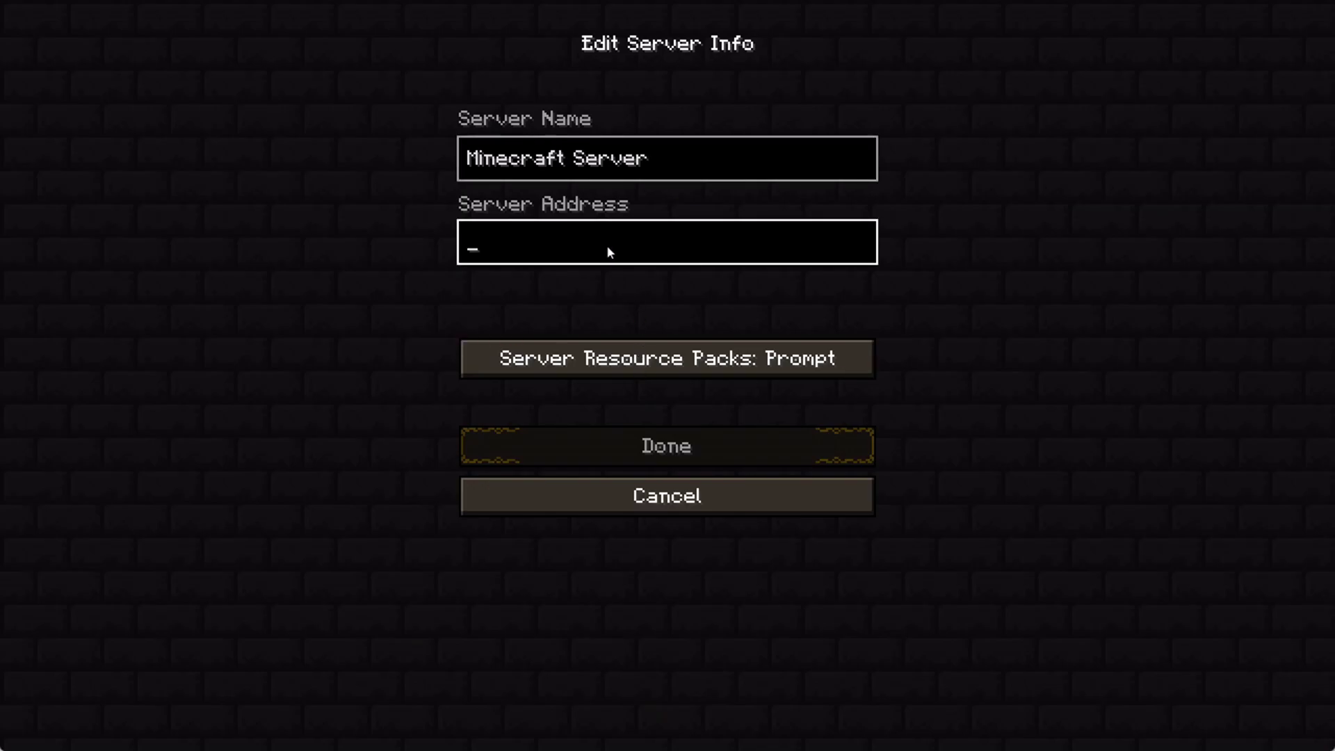
text(localhost)
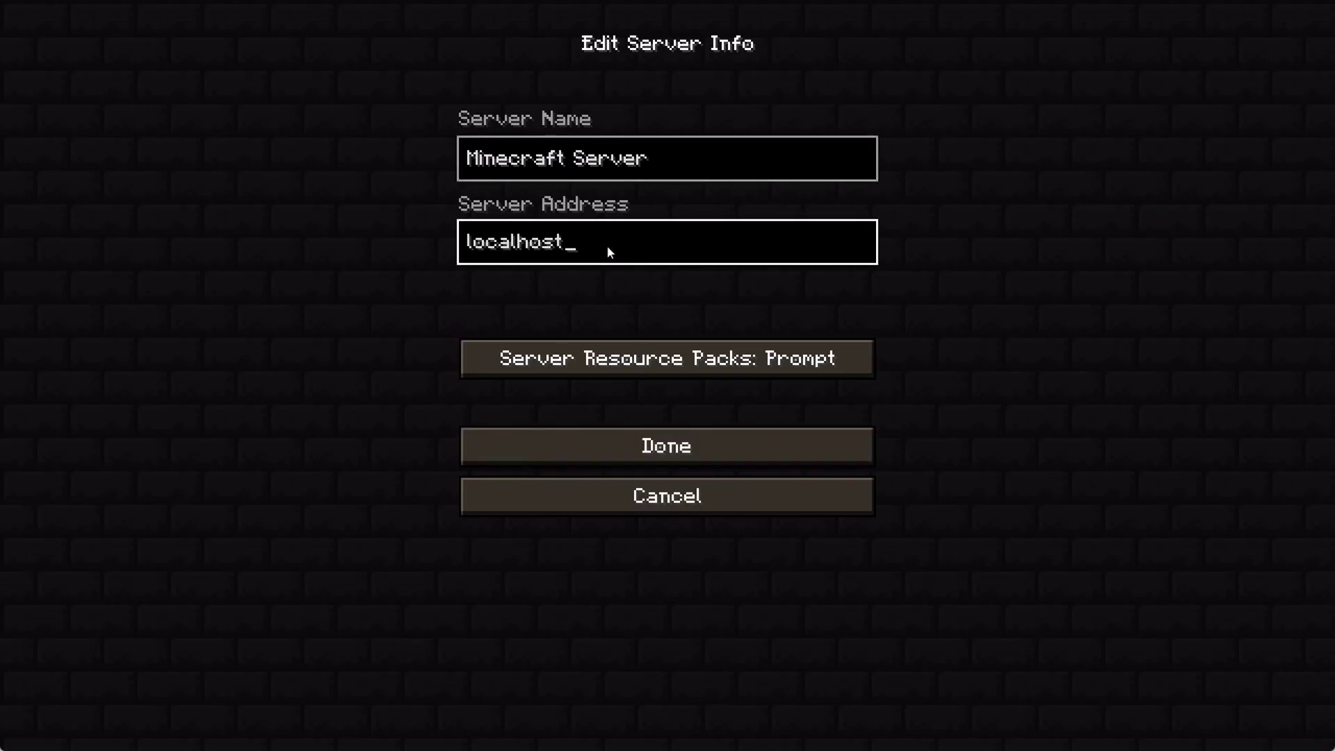
click(666, 446)
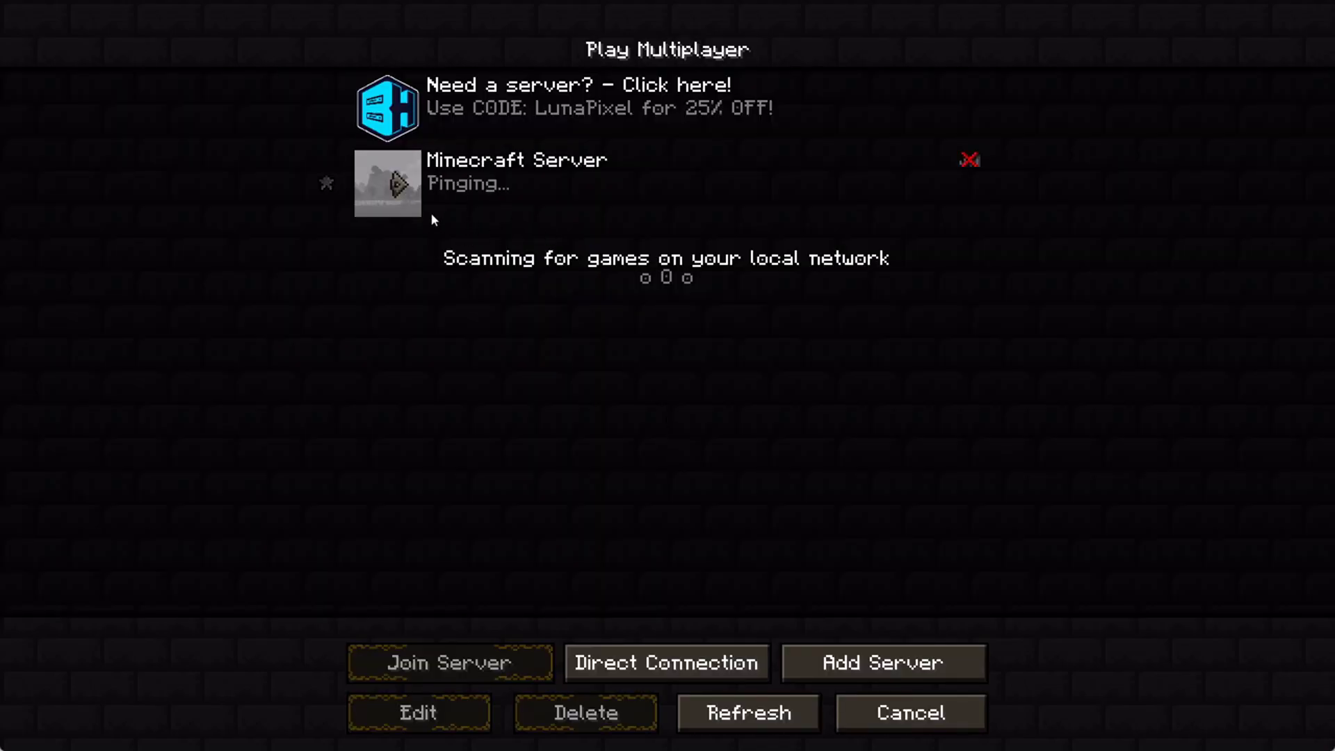
Refresh the server list, join Minecraft Server, and select the Human origin.
click(749, 716)
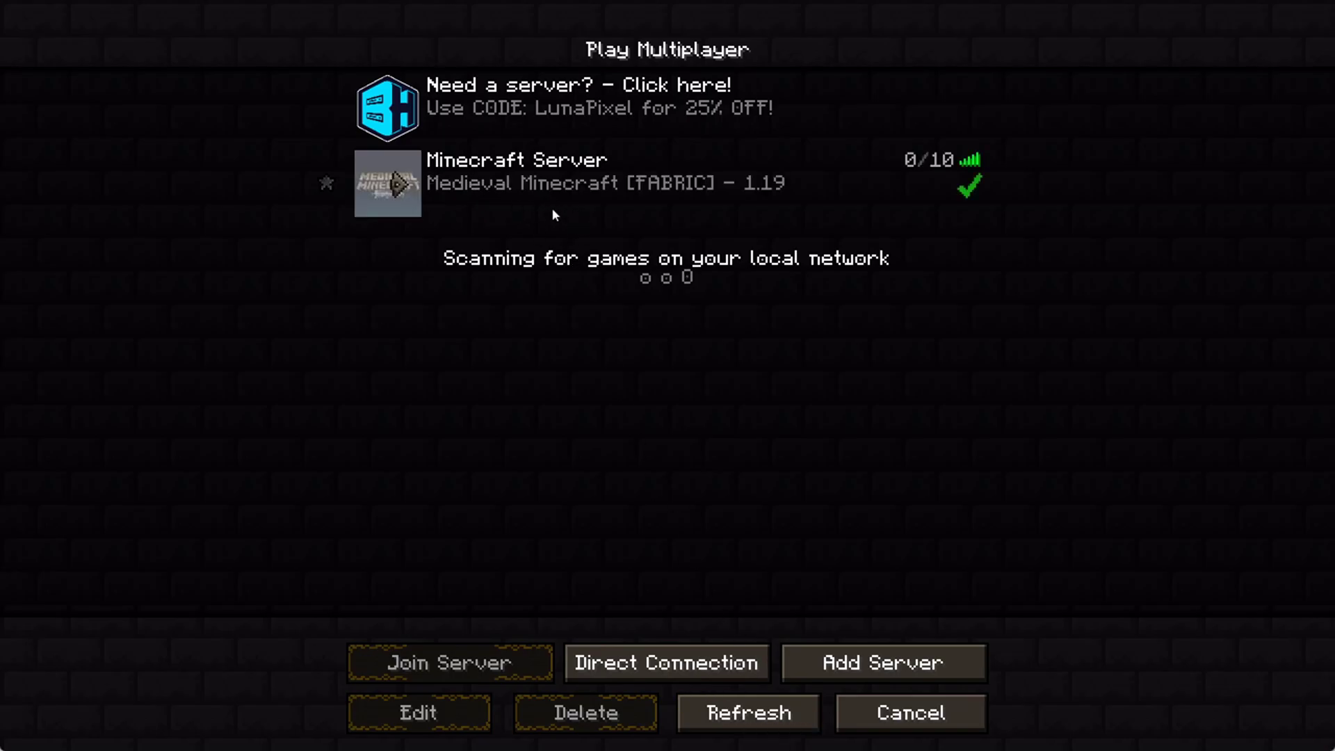
click(534, 180)
click(534, 179)
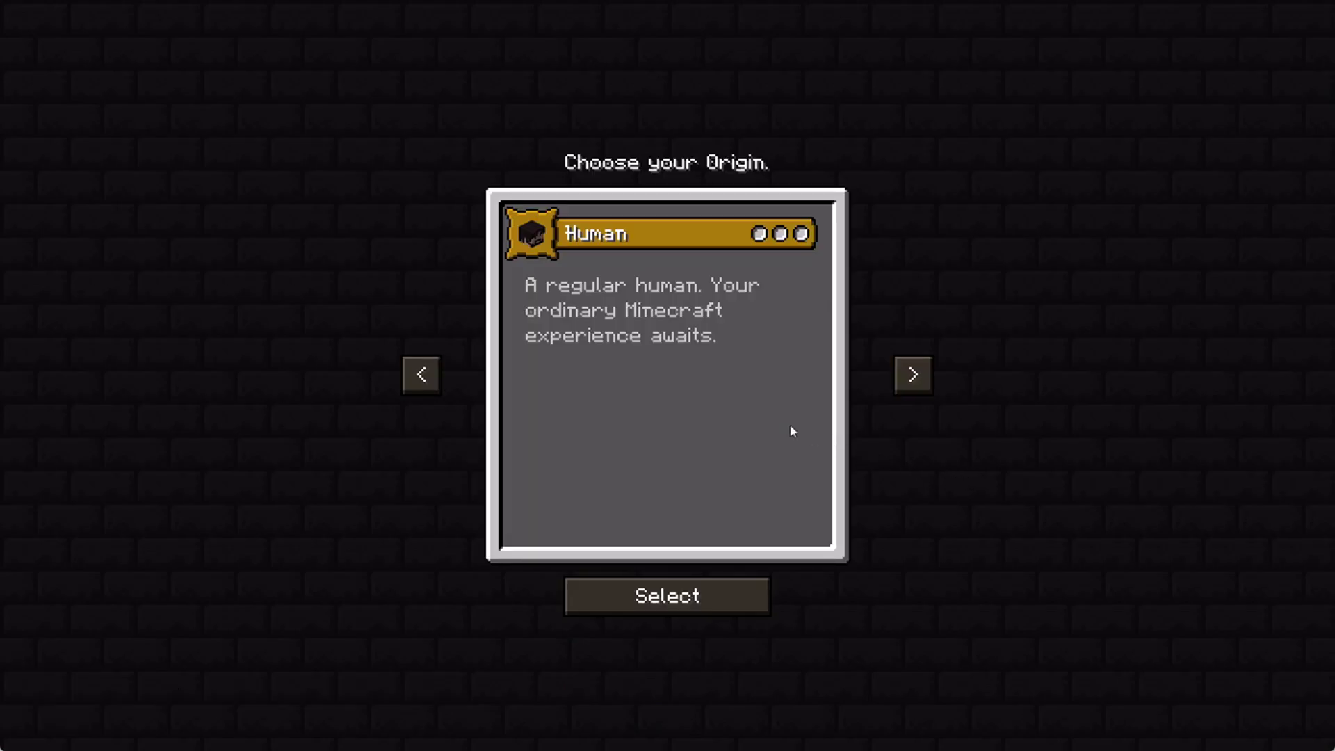
click(696, 605)
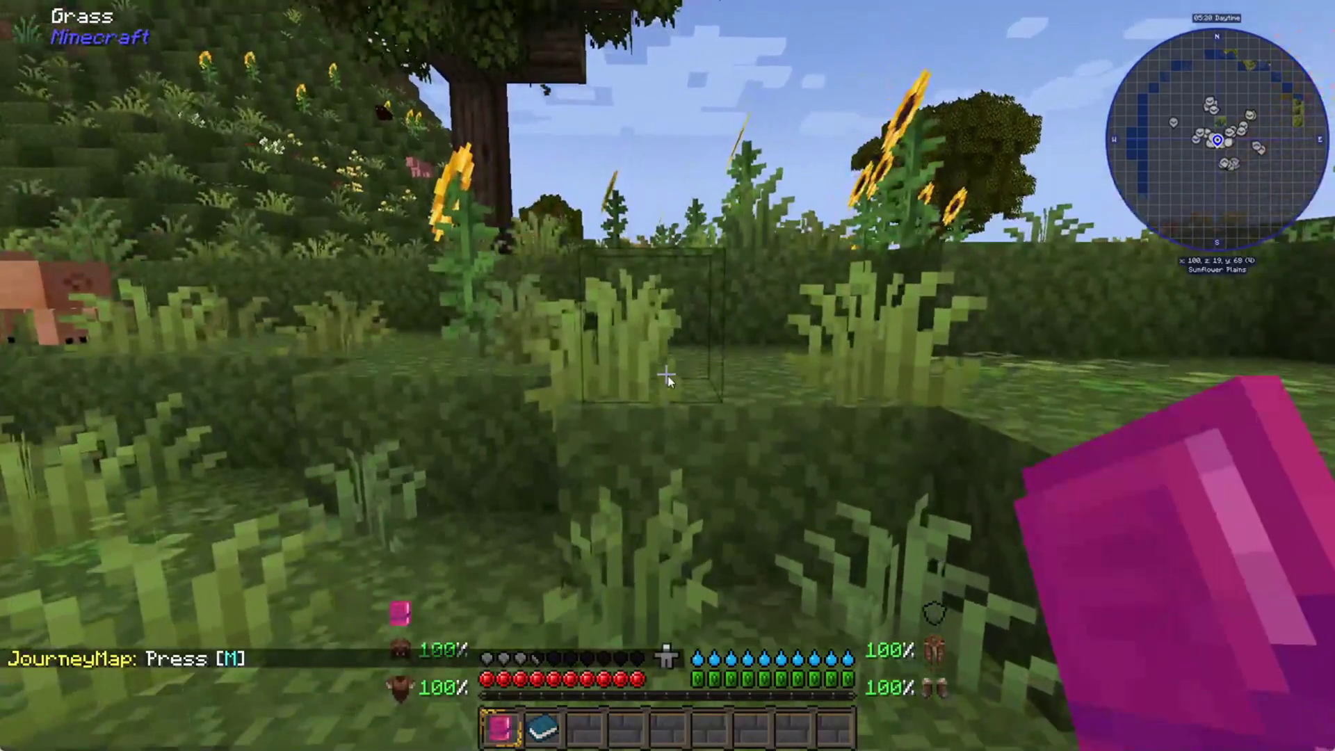
Switch to the server console, grant the player operator status with the op command and their username, and return to the game.
key(e)
key(alt+Tab)
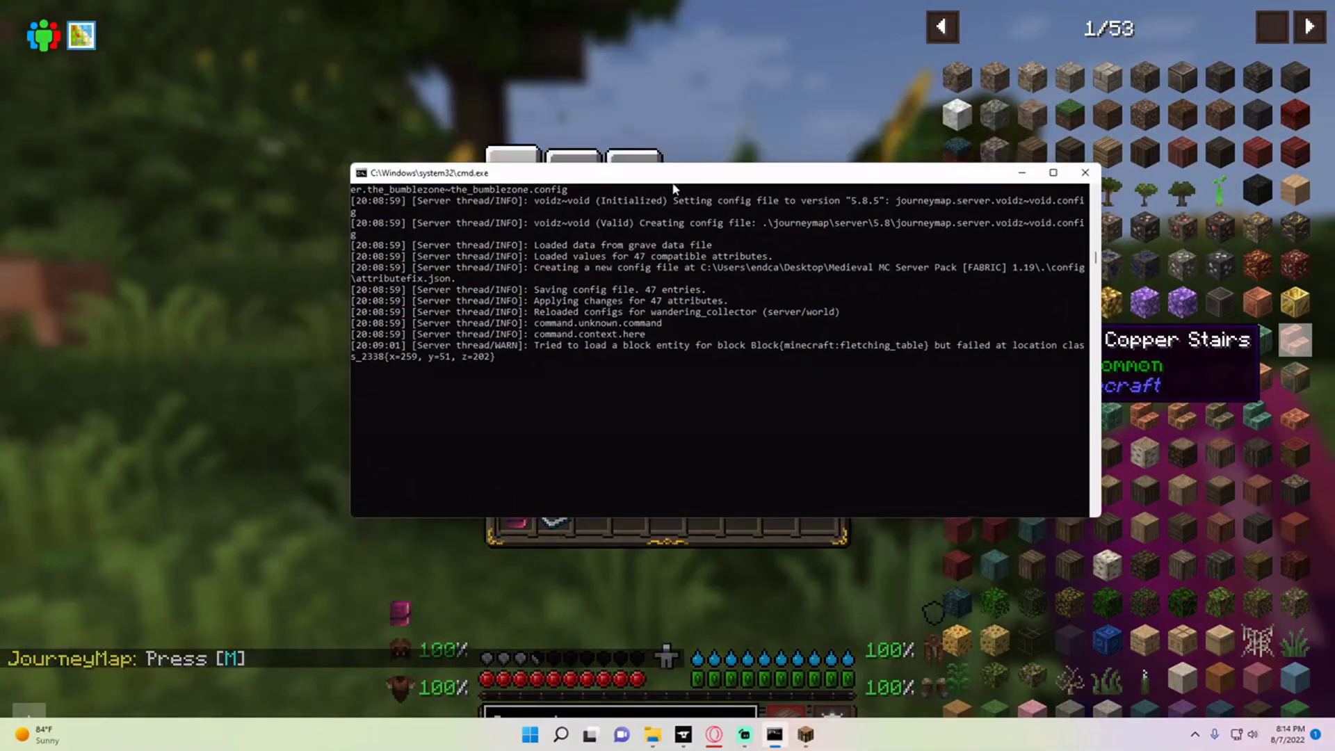
click(692, 380)
right_click(692, 380)
scroll(690, 377, up, 10)
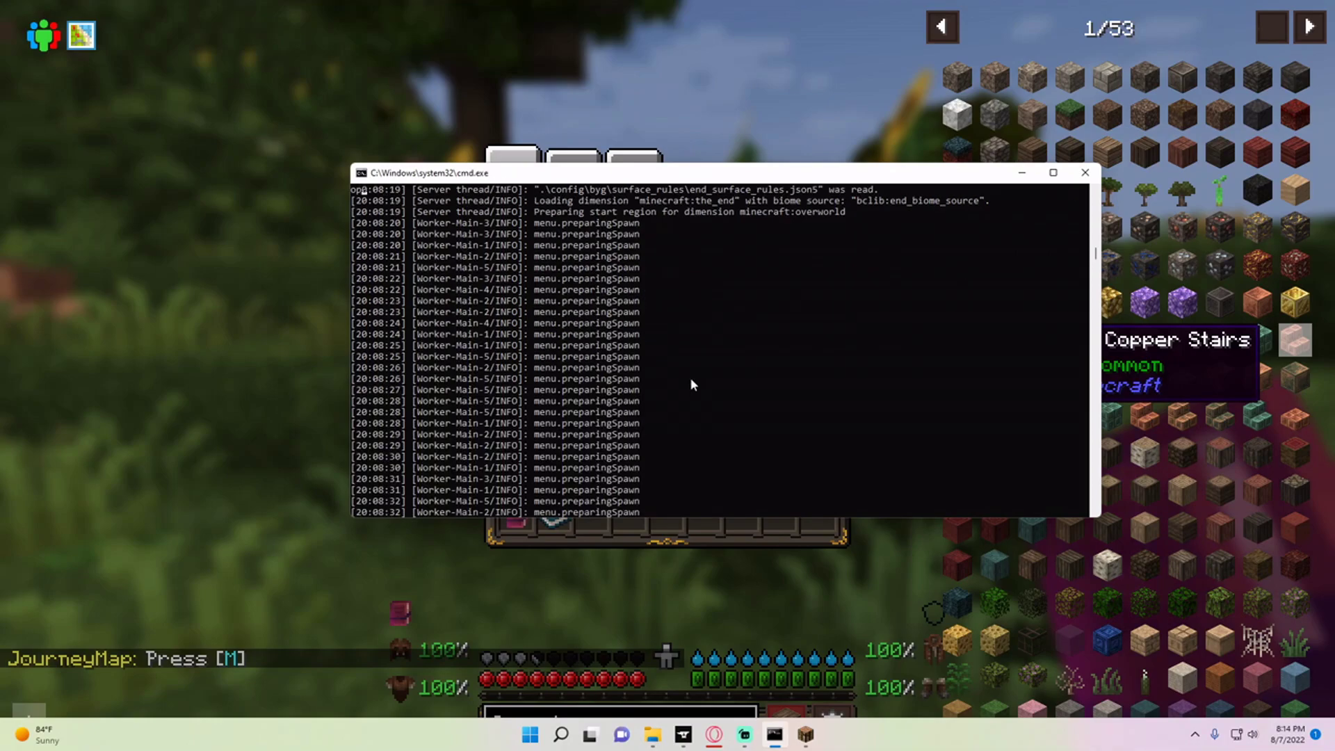
scroll(765, 366, down, 15)
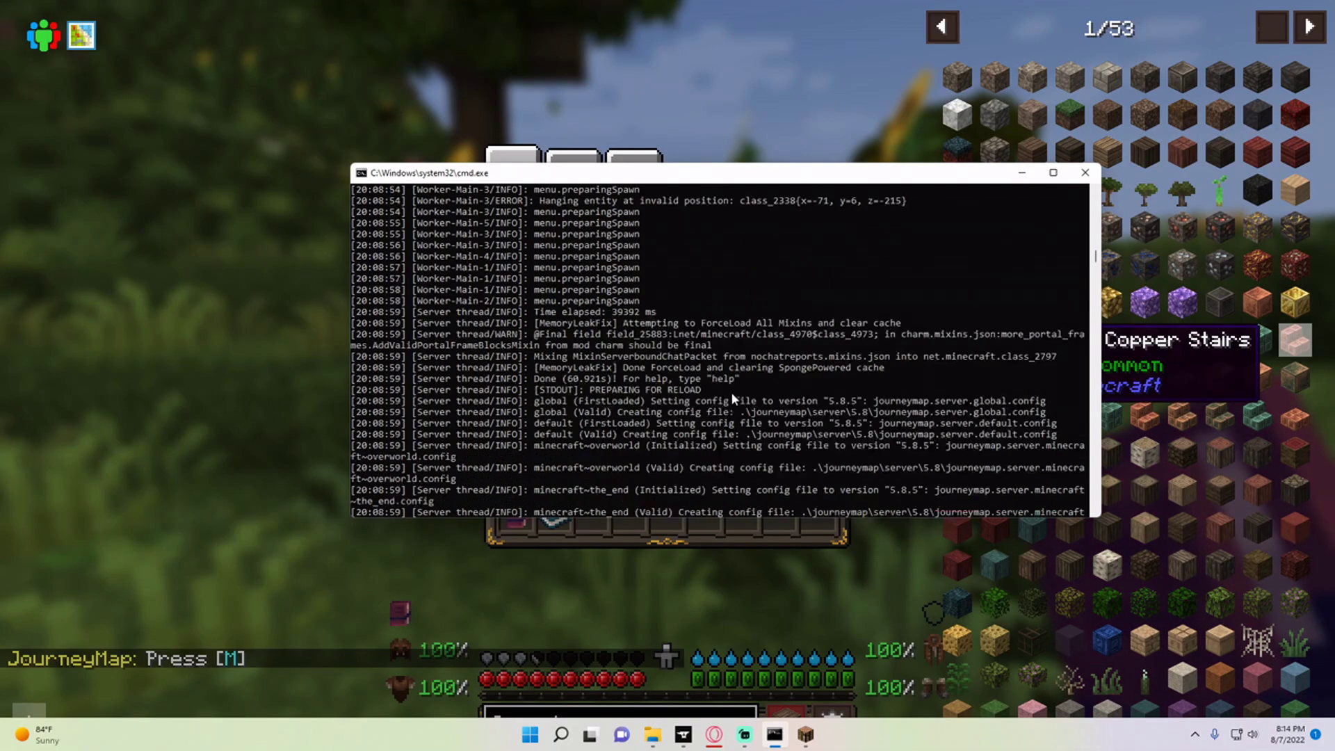
scroll(876, 403, up, 10)
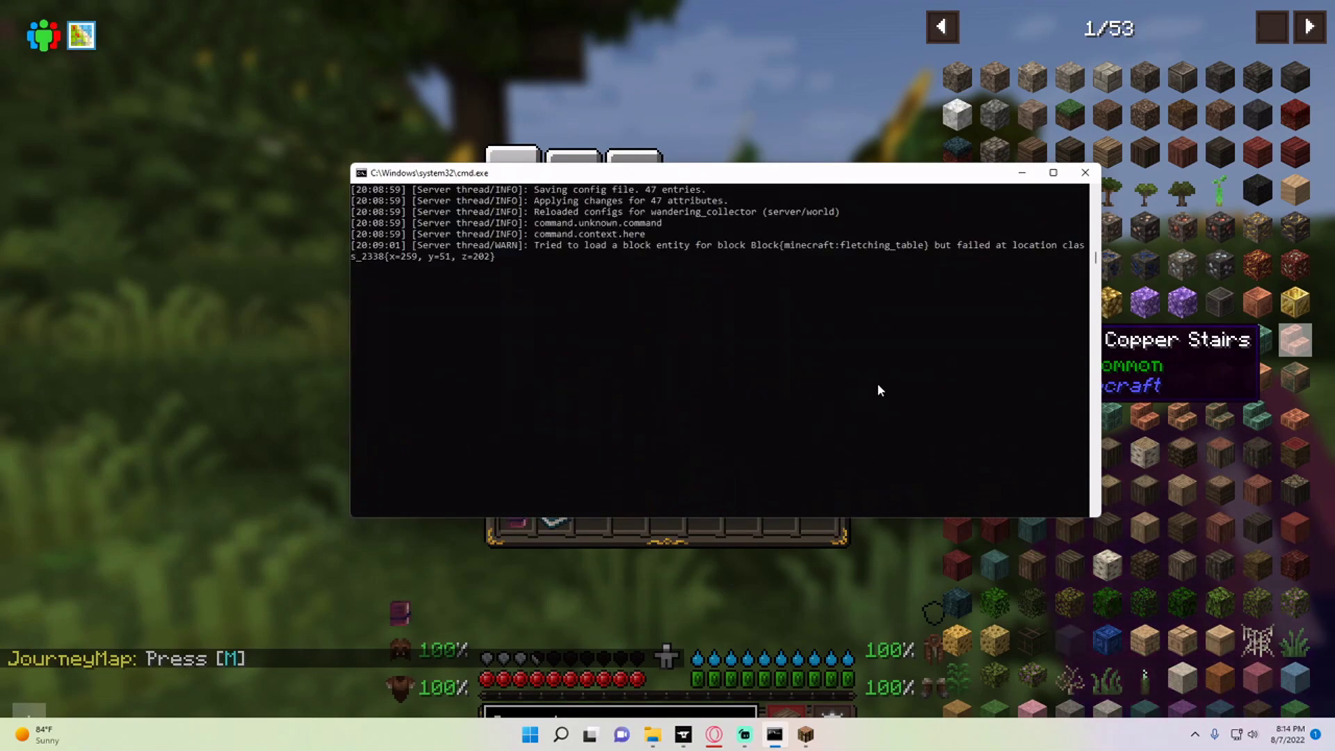
text(Psyn)
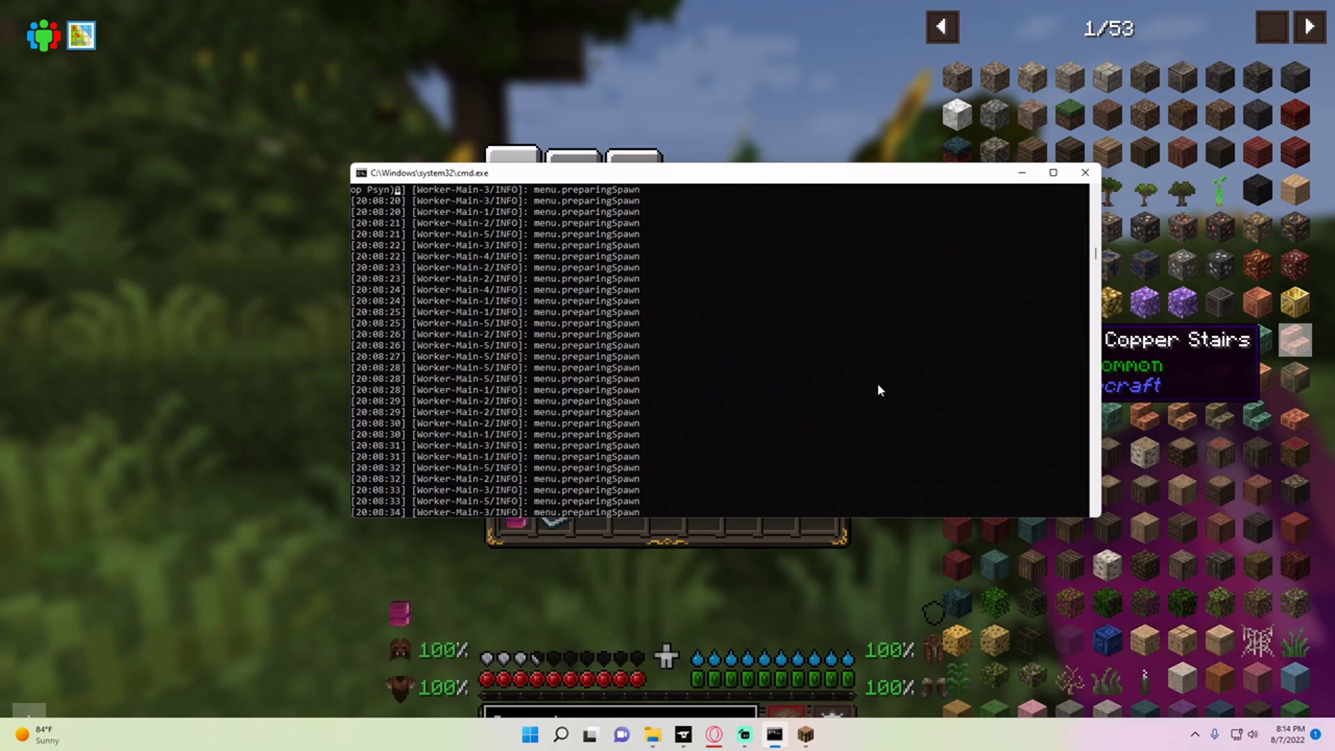
text(_)
key(Return)
click(69, 455)
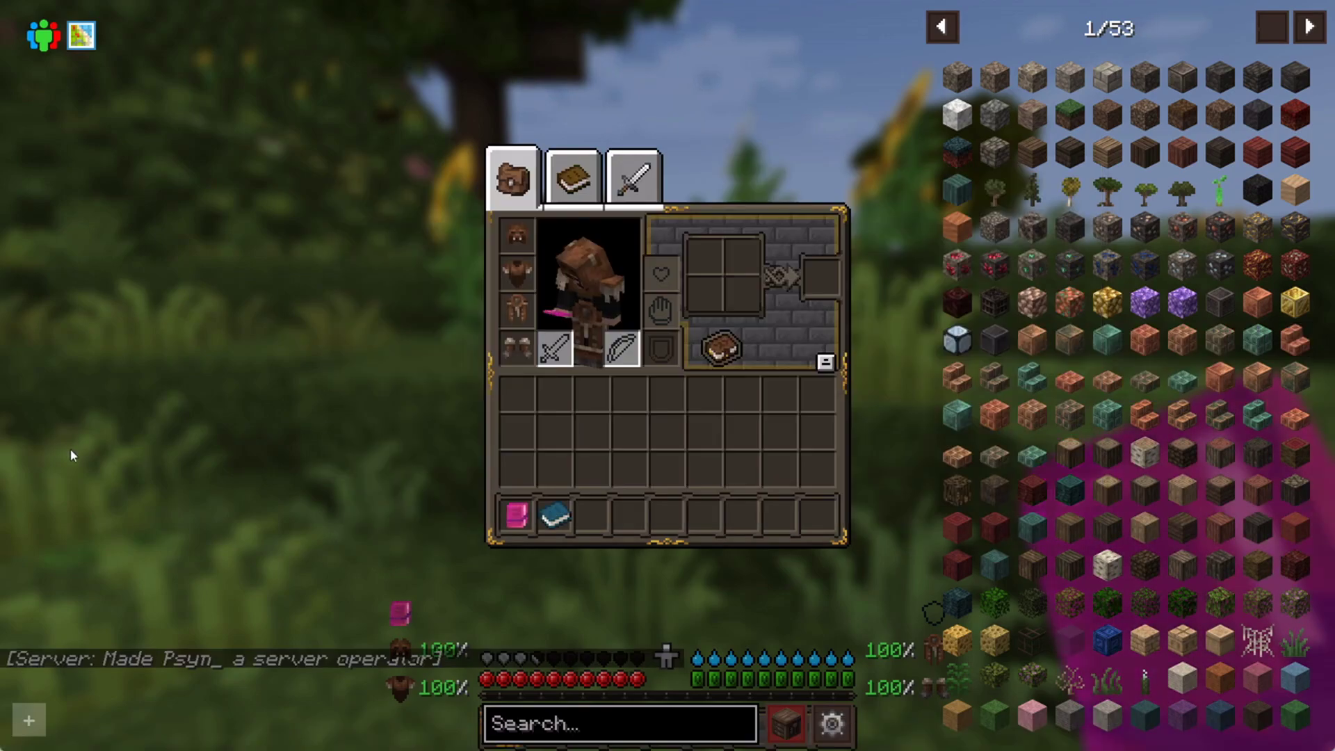
Close the inventory and set the player's game mode to creative with "/gamemode creative".
key(e)
key(slash)
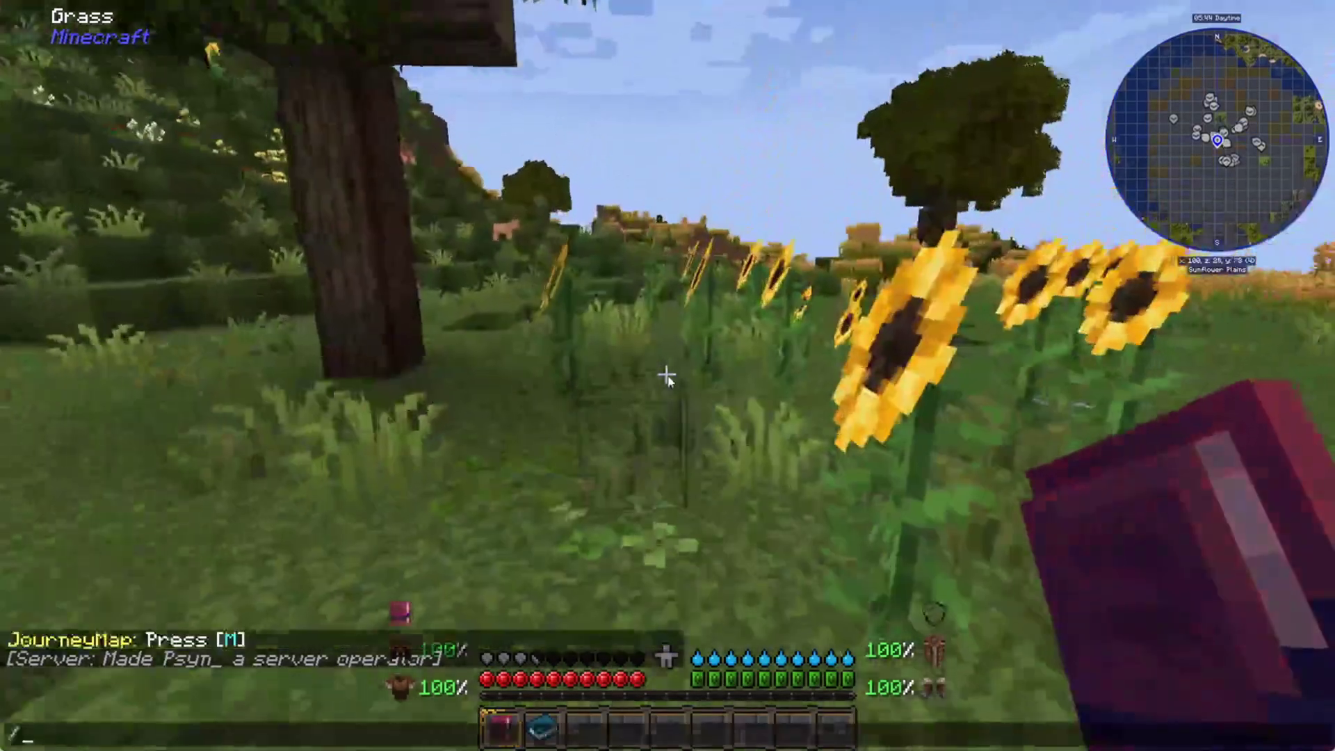
text(gamemode creative)
key(Return)
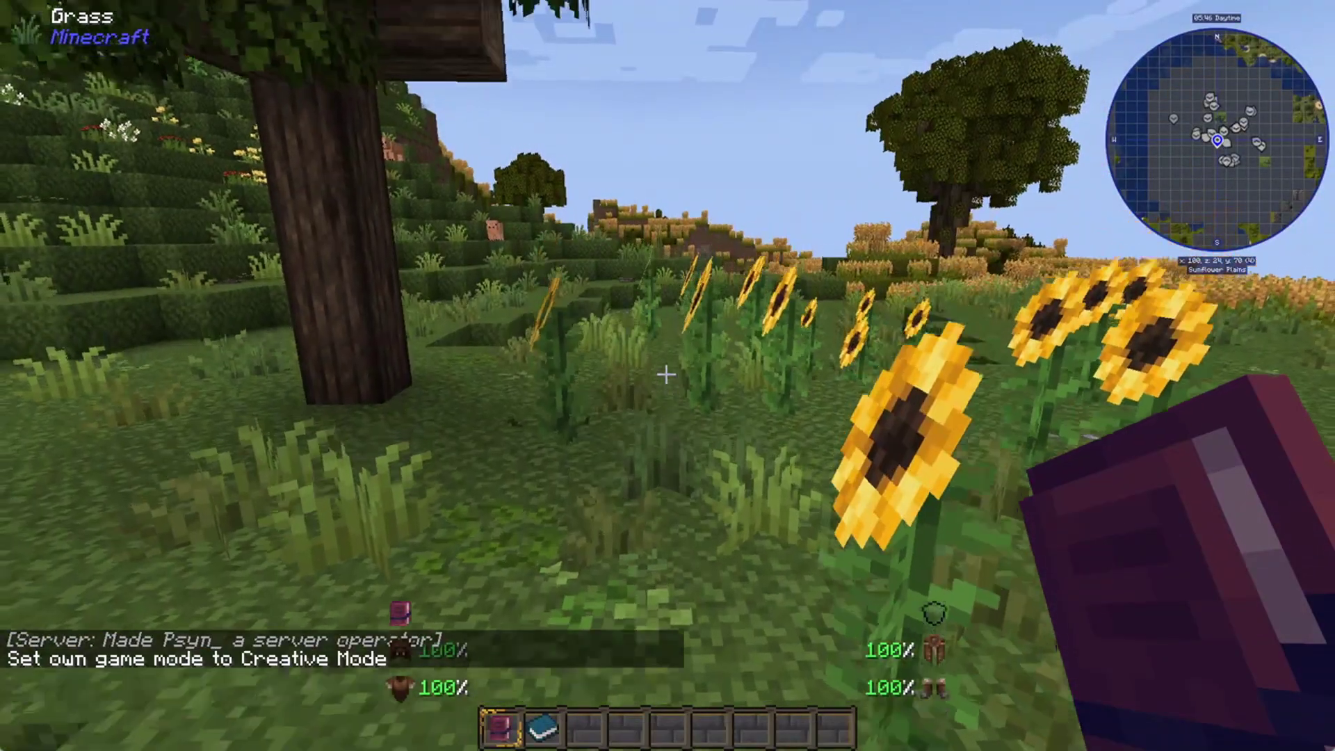
Take off in creative flight and survey the surrounding Sunflower Plains from the air.
key(space)
key(space)
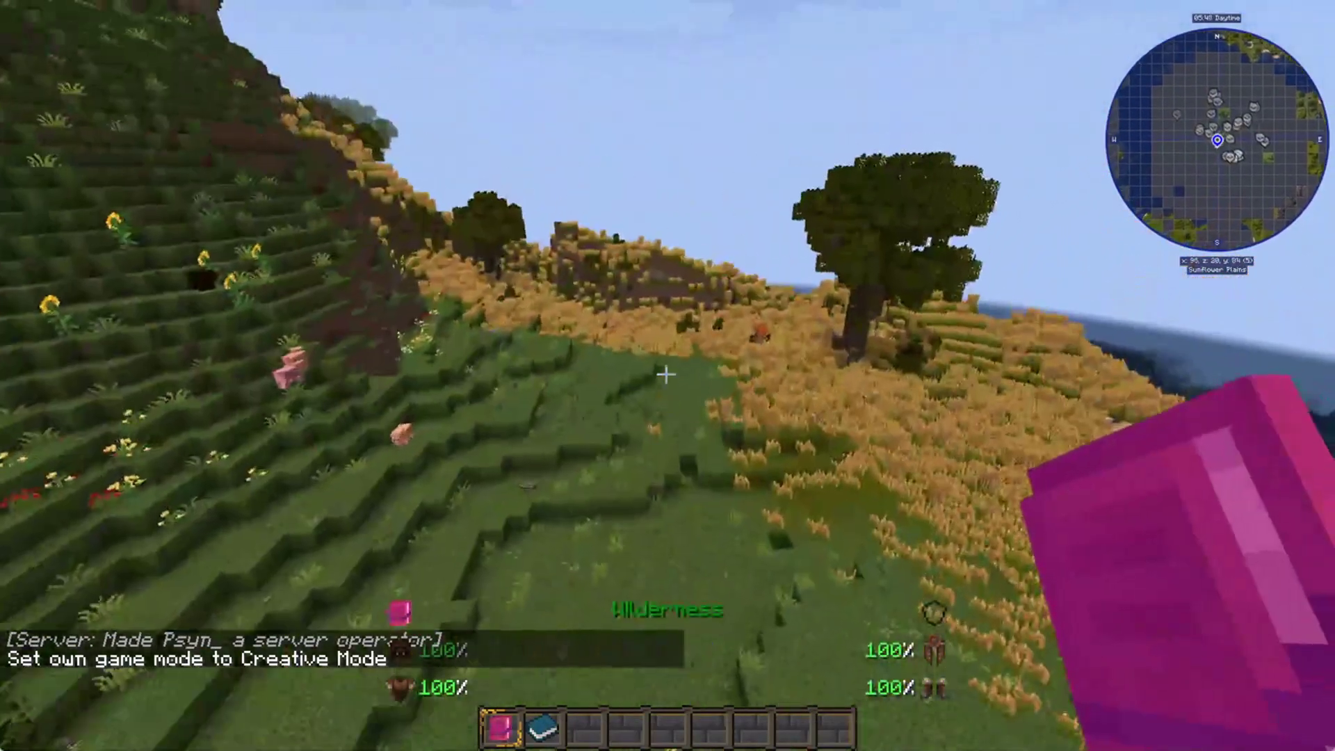
key(w)
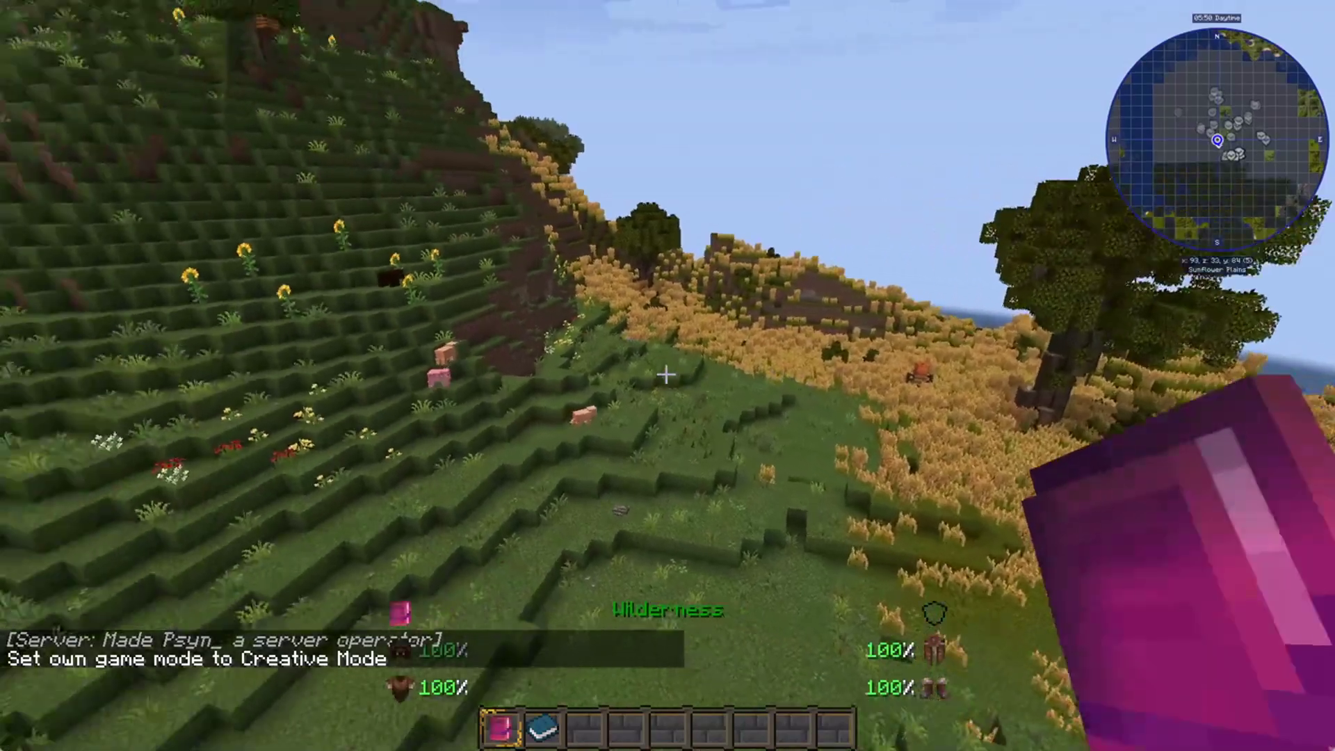
mouse_move(665, 376)
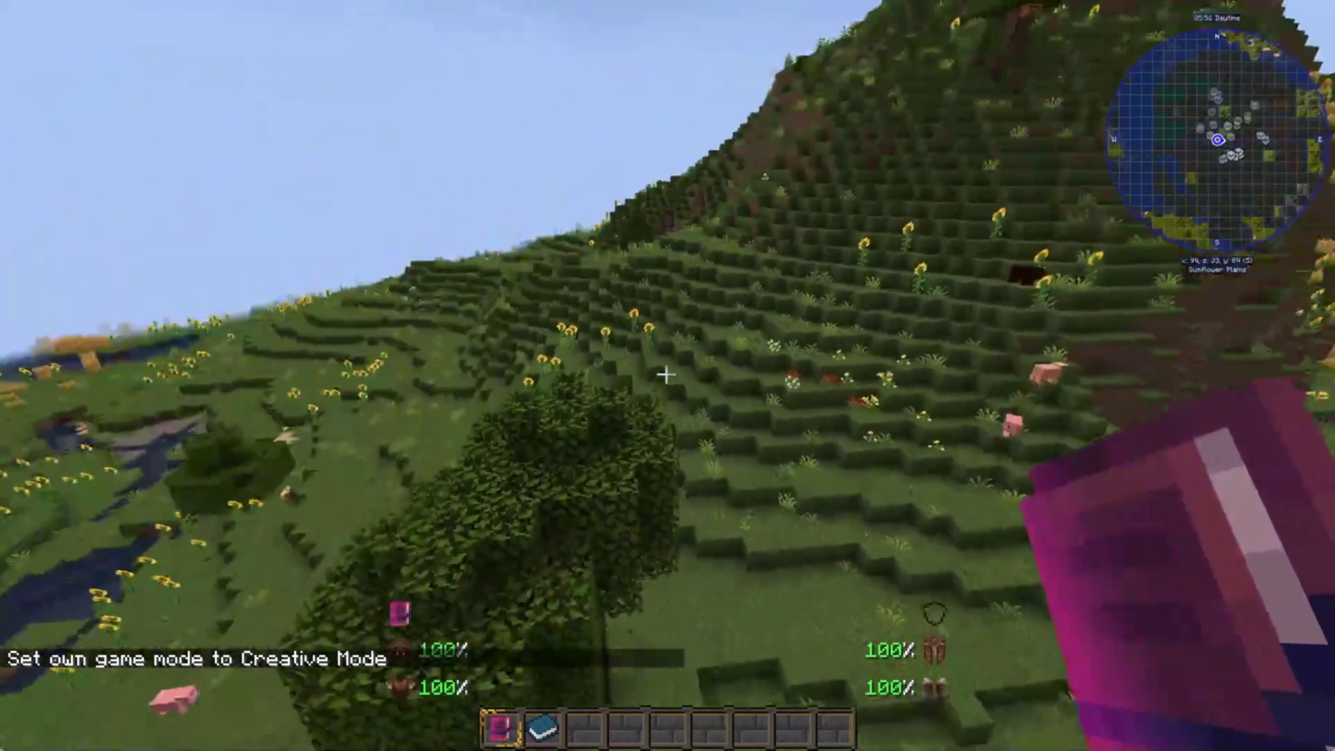
key(w)
key(space)
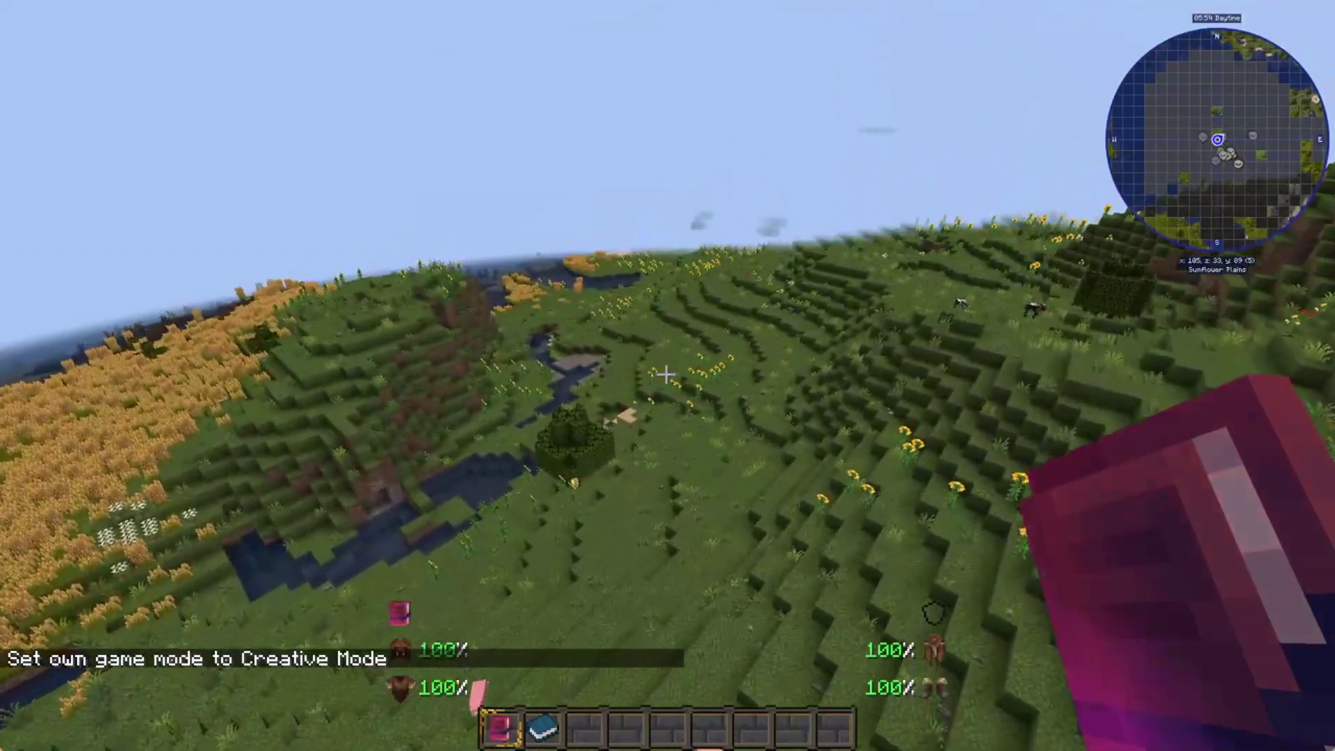